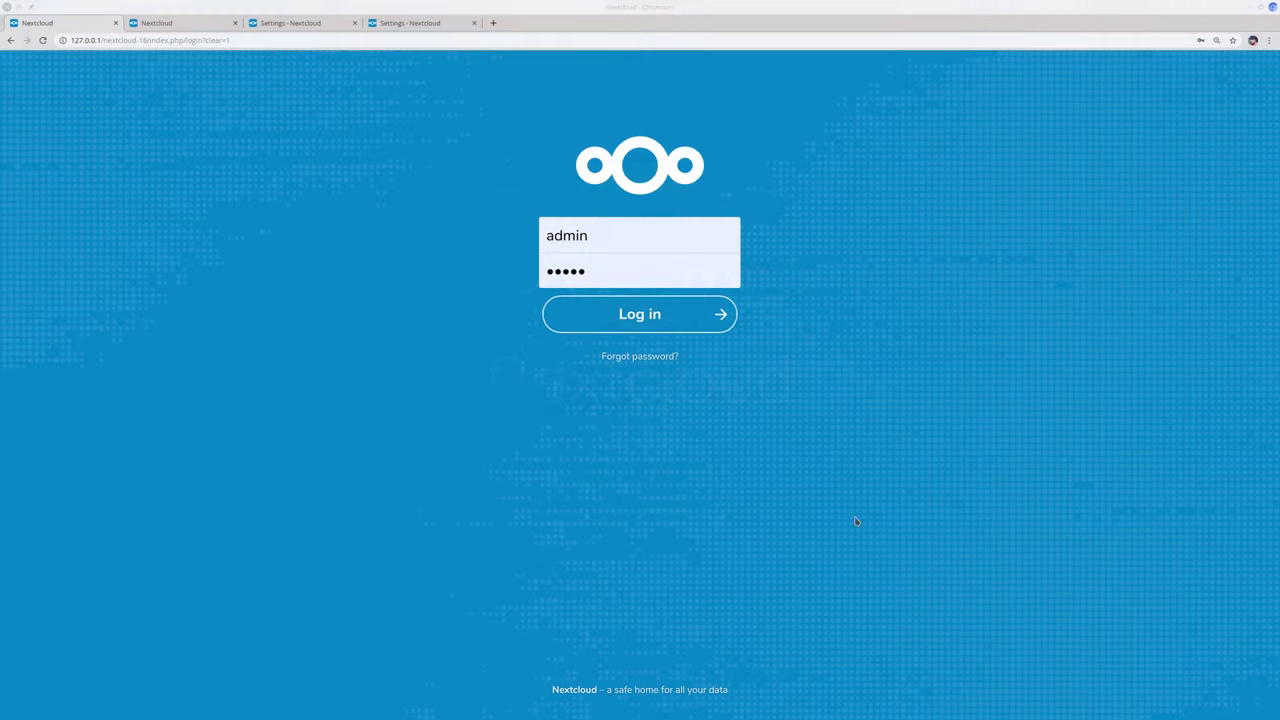
- Log in to Nextcloud with the admin account credentials
{"action": "left_click", "coordinate": [659, 325]}
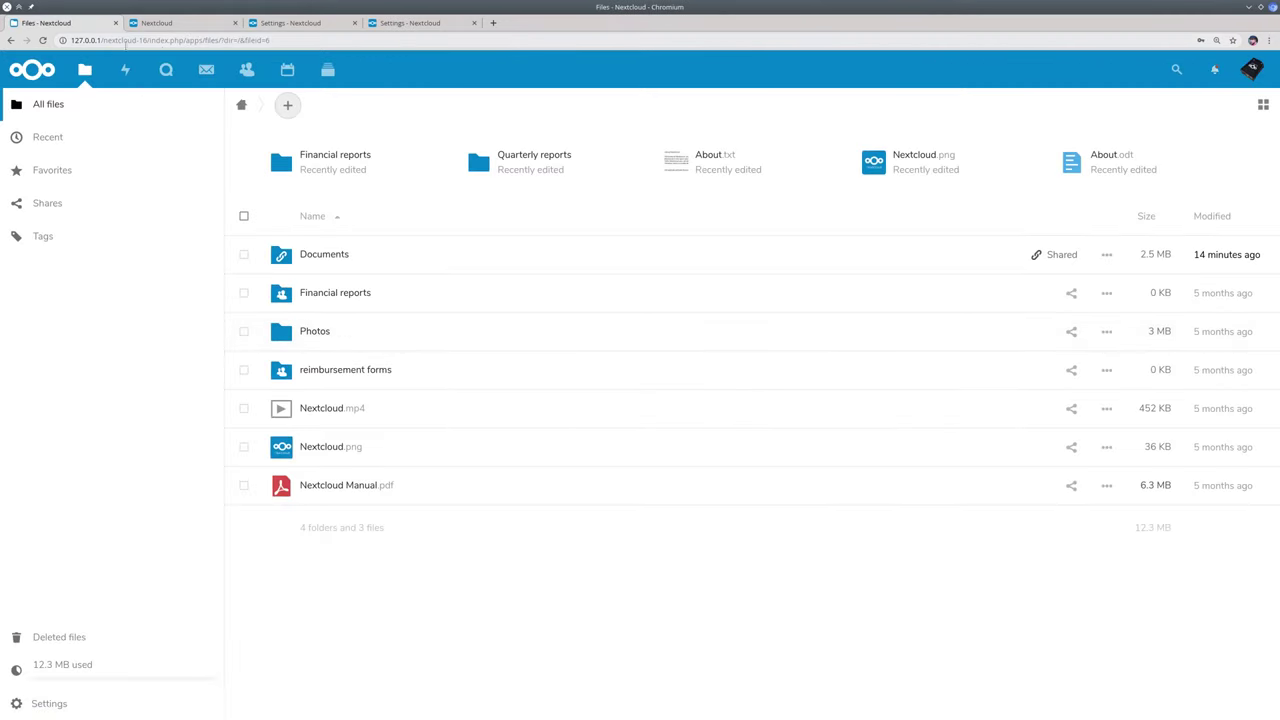
- Go to Administration Overview and expand, then collapse, the 'Apps with available updates' list
{"action": "left_click", "coordinate": [1252, 69]}
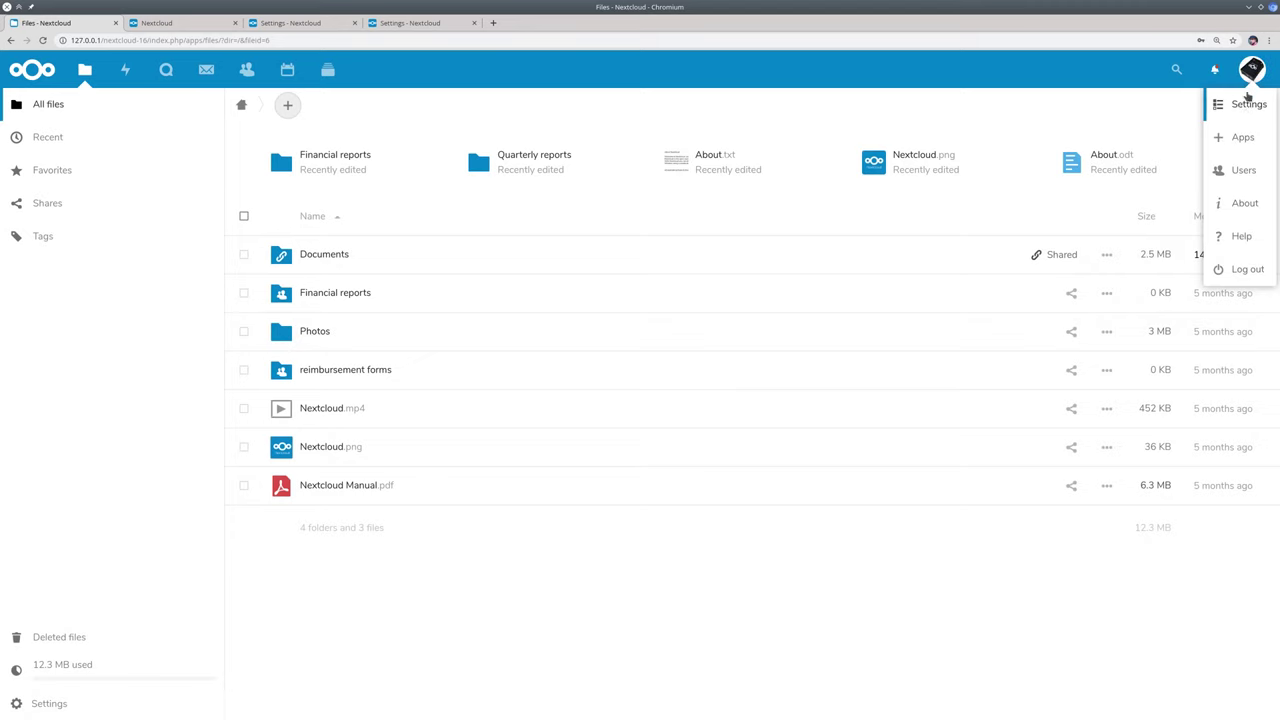
{"action": "left_click", "coordinate": [1245, 104]}
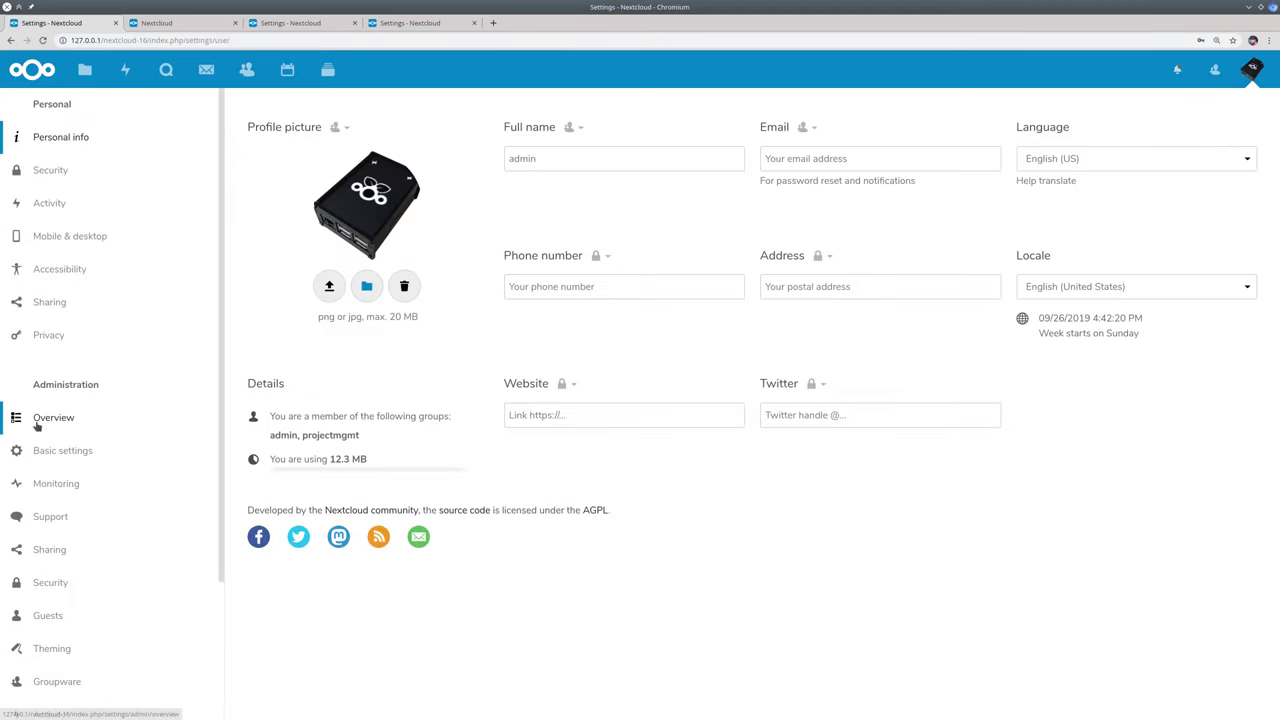
{"action": "left_click", "coordinate": [72, 427]}
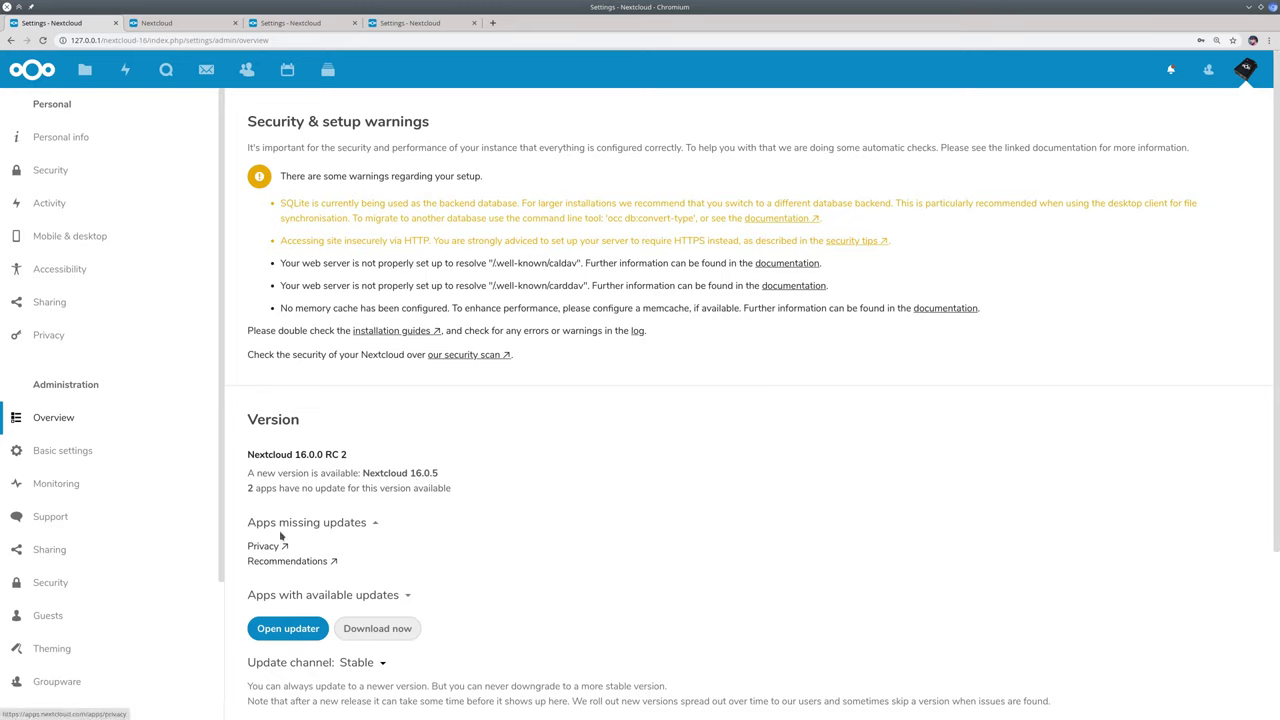
{"action": "scroll", "coordinate": [417, 494], "scroll_direction": "down", "scroll_amount": 2}
{"action": "left_click", "coordinate": [417, 492]}
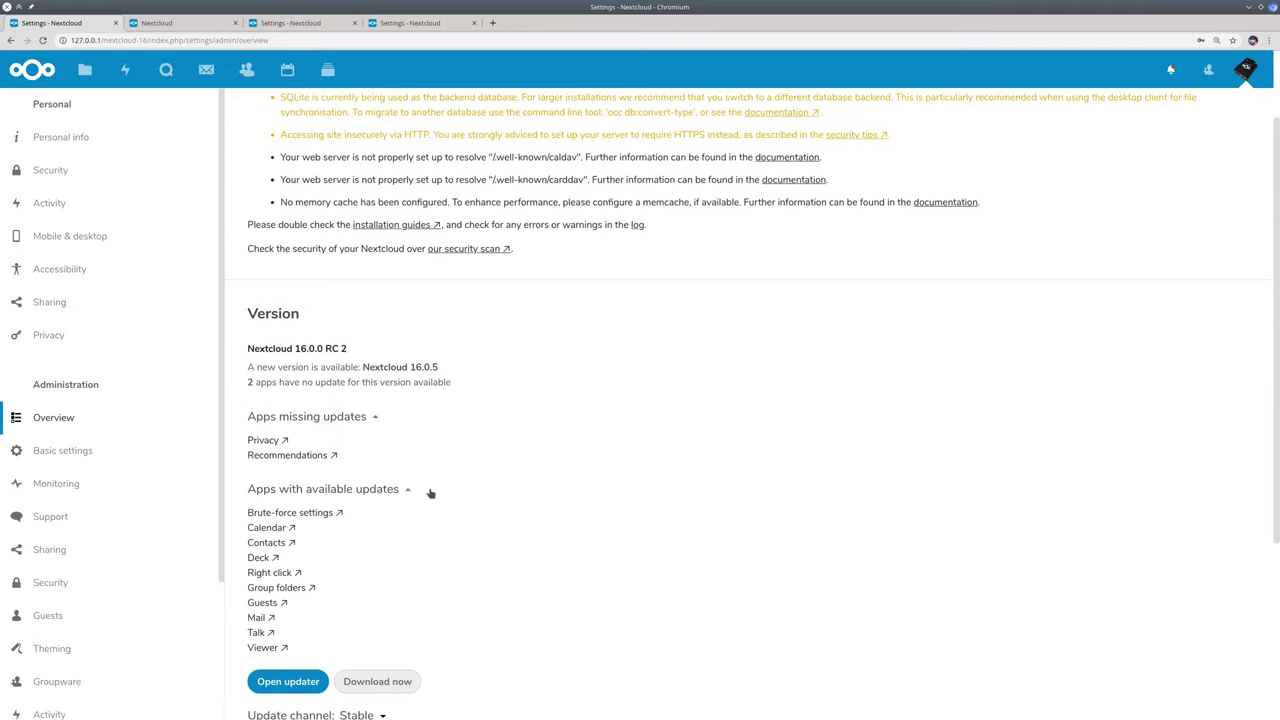
{"action": "left_click", "coordinate": [409, 492]}
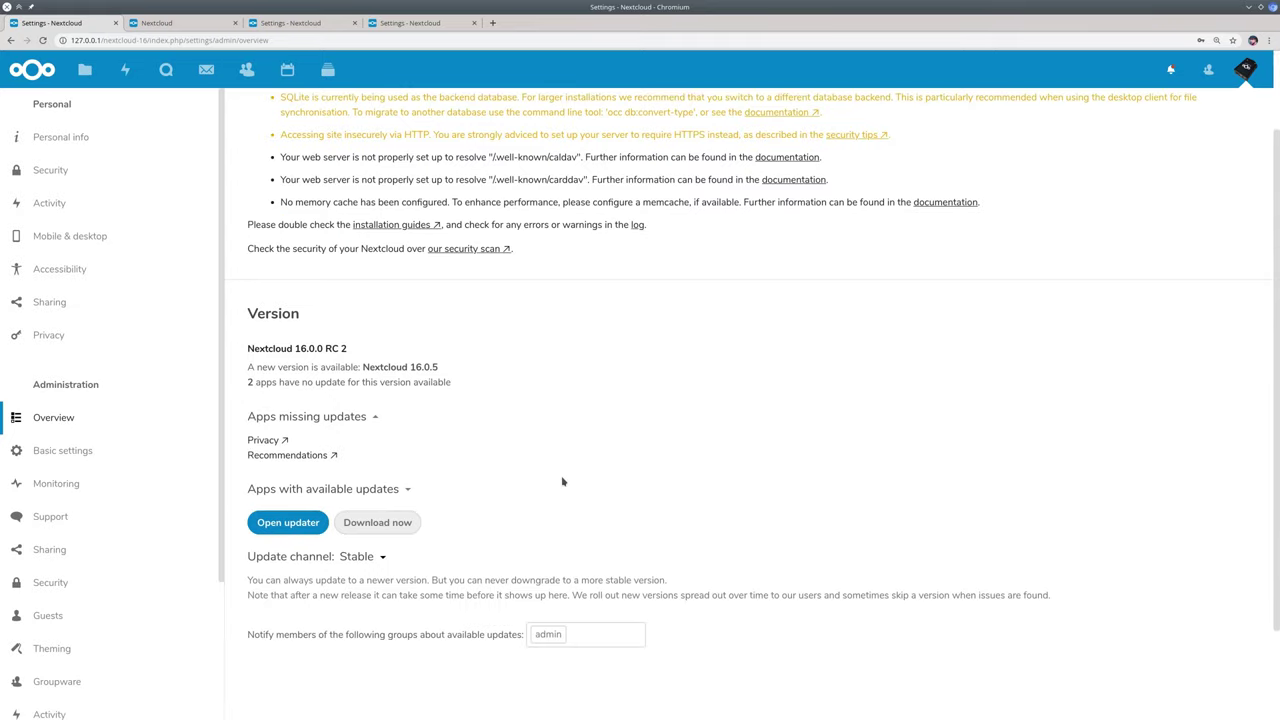
- Run the web updater's download and replace steps for 16.0.5, keeping maintenance mode off
{"action": "left_click", "coordinate": [290, 524]}
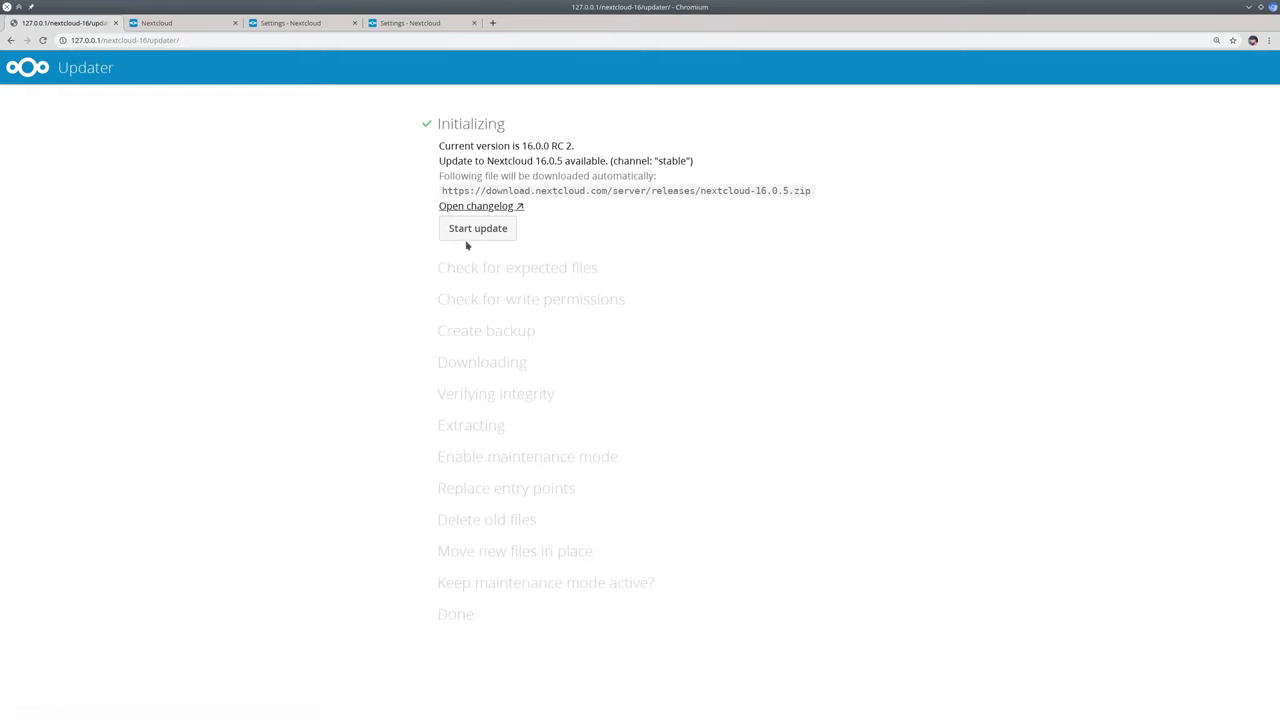
{"action": "left_click", "coordinate": [477, 229]}
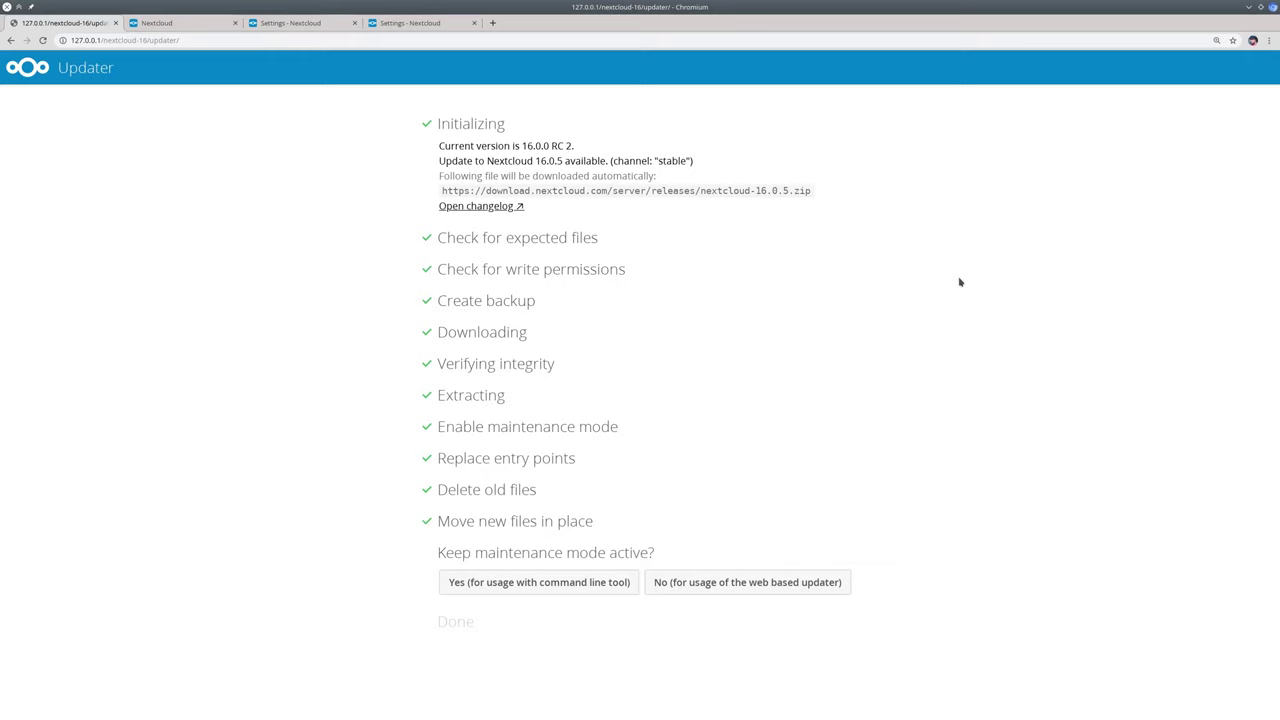
{"action": "left_click", "coordinate": [758, 582]}
- Run the 17.0.0 upgrade, reload and restart after the HTTP 500 error, then continue to Nextcloud
{"action": "left_click", "coordinate": [600, 628]}
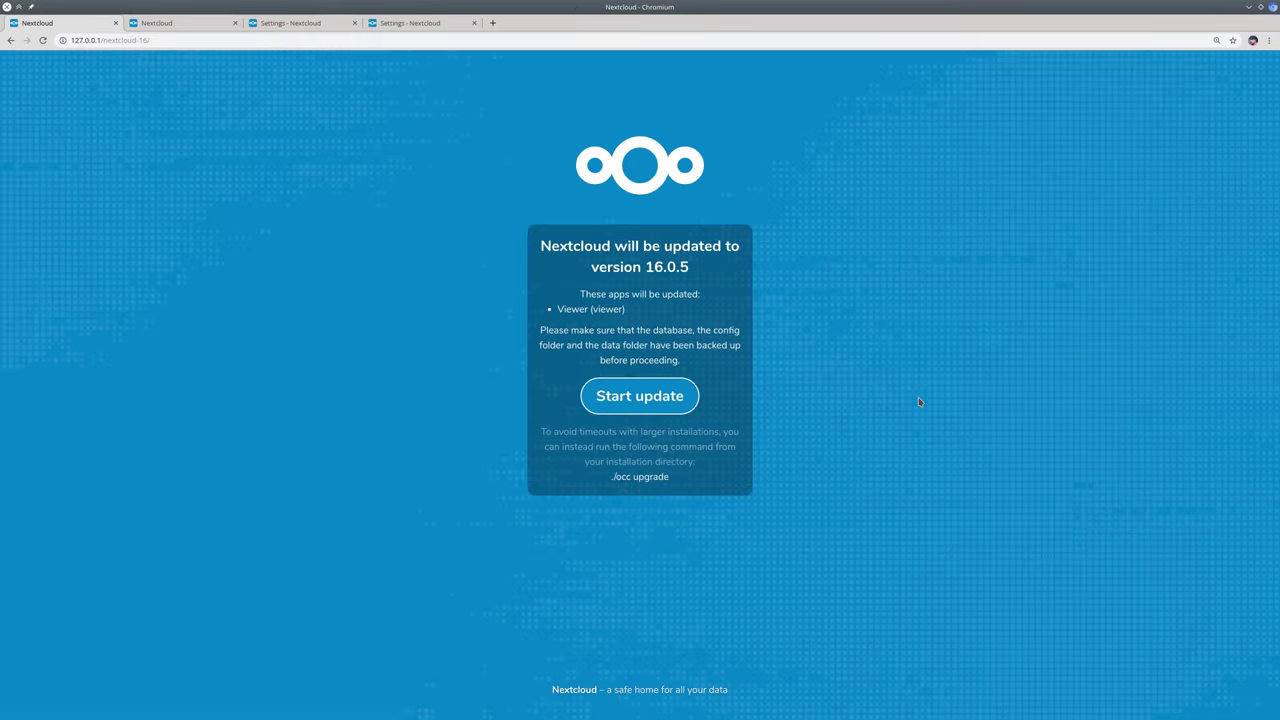
{"action": "left_click", "coordinate": [647, 405]}
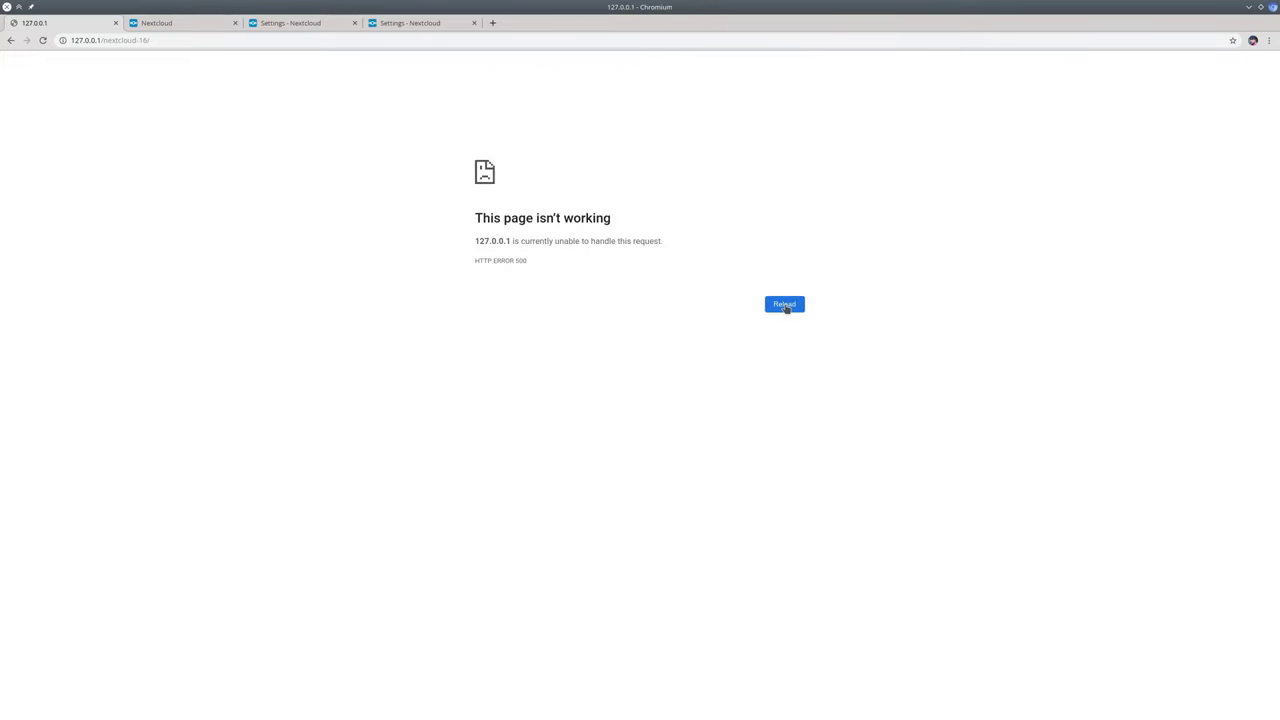
{"action": "left_click", "coordinate": [786, 306]}
{"action": "scroll", "coordinate": [898, 392], "scroll_direction": "down", "scroll_amount": 5}
{"action": "left_click", "coordinate": [640, 569]}
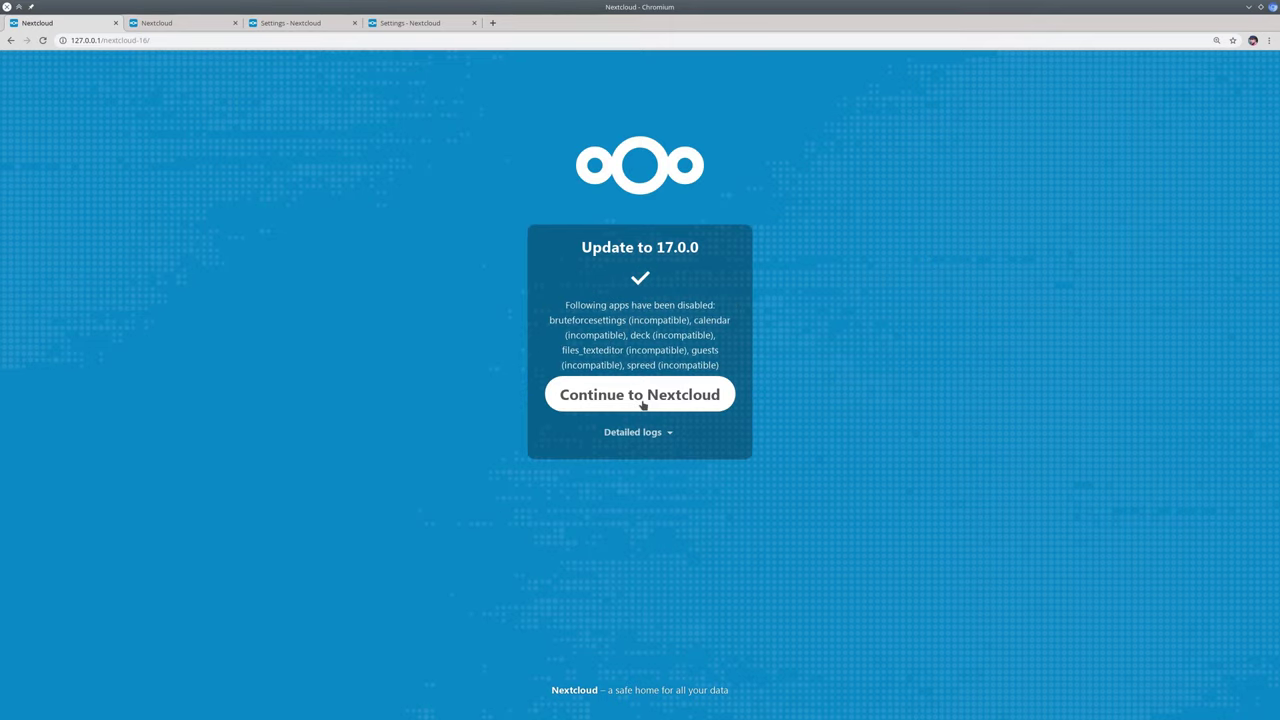
{"action": "left_click", "coordinate": [643, 403]}
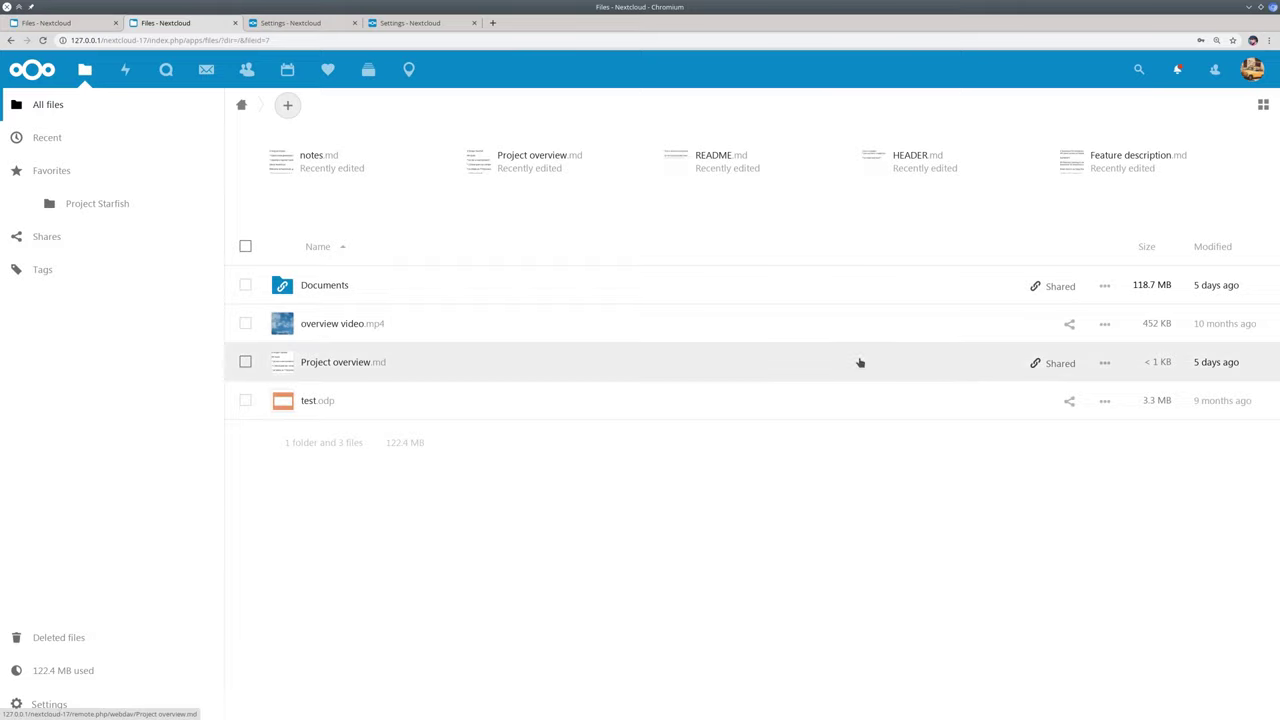
- Open Project overview.md in the text editor from its details view
{"action": "left_click", "coordinate": [522, 163]}
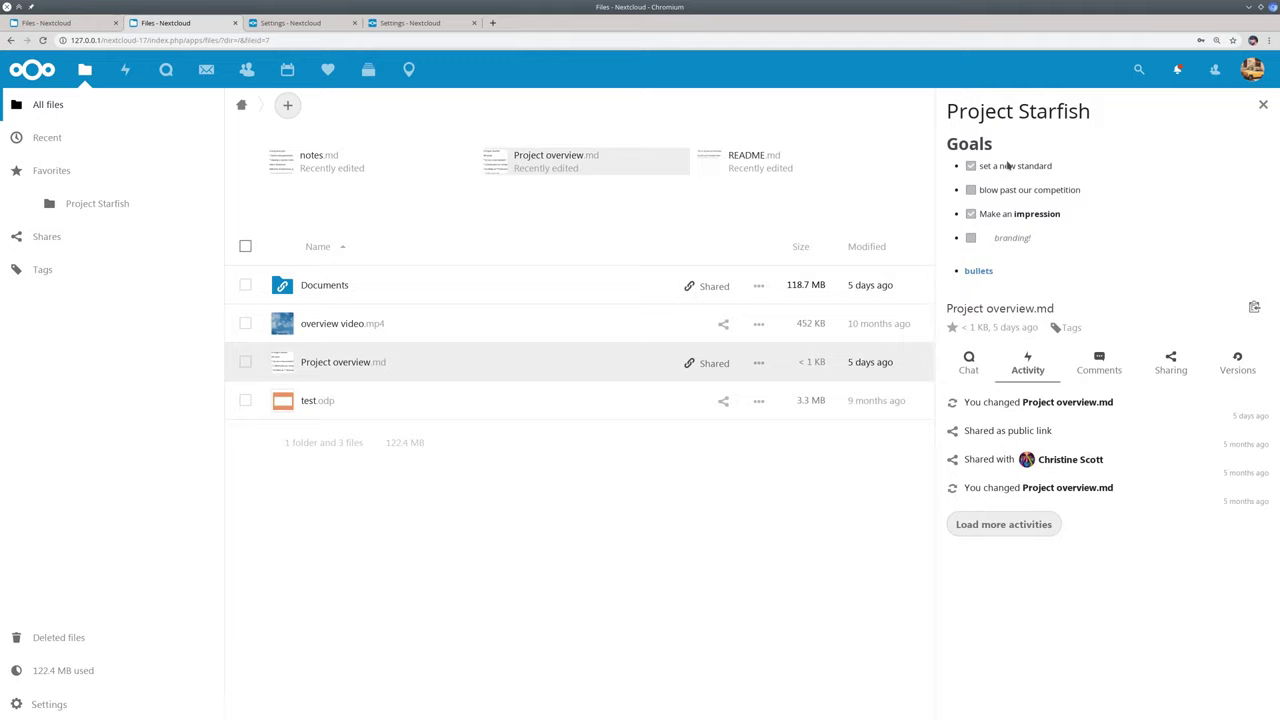
{"action": "scroll", "coordinate": [1015, 225], "scroll_direction": "down", "scroll_amount": 1}
{"action": "scroll", "coordinate": [1017, 231], "scroll_direction": "up", "scroll_amount": 1}
{"action": "left_click", "coordinate": [337, 364]}
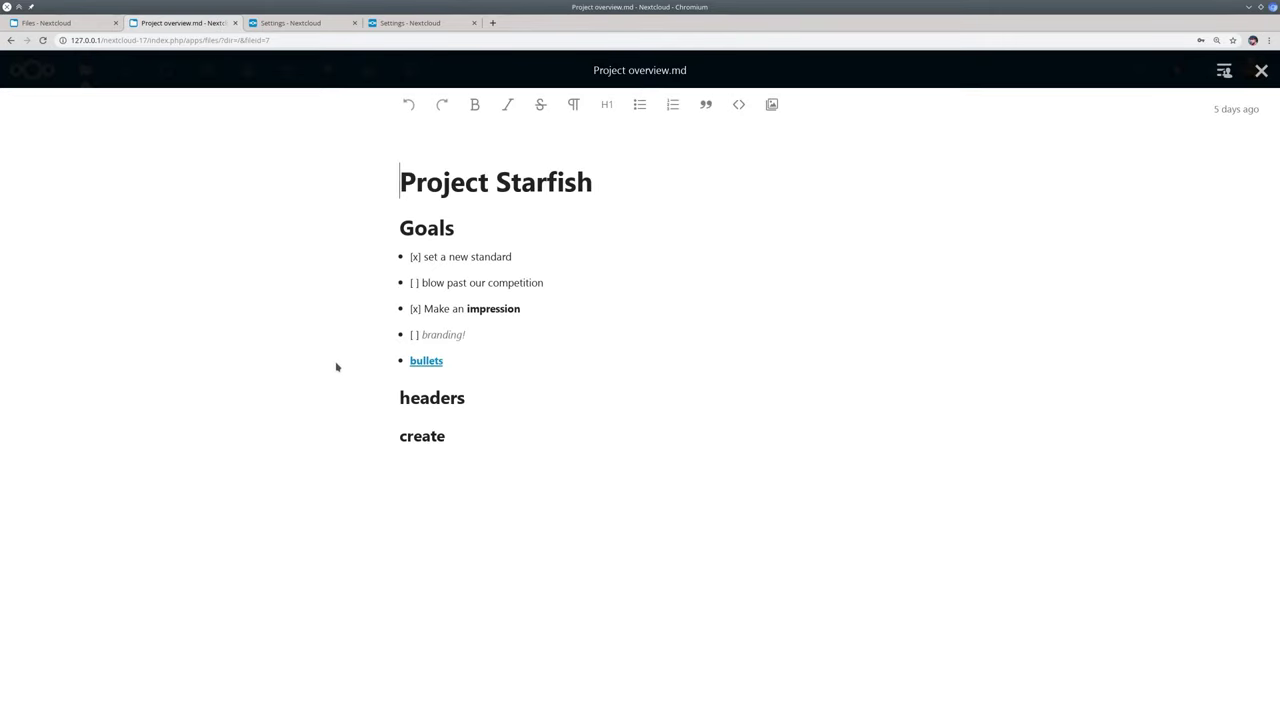
- Add an *italics* line, a **bold** line, a list item and an 'insert a quote' block quote
{"action": "left_click", "coordinate": [494, 446]}
{"action": "key", "text": "Return"}
{"action": "key", "text": "Return"}
{"action": "type", "text": "*"}
{"action": "type", "text": "italics*"}
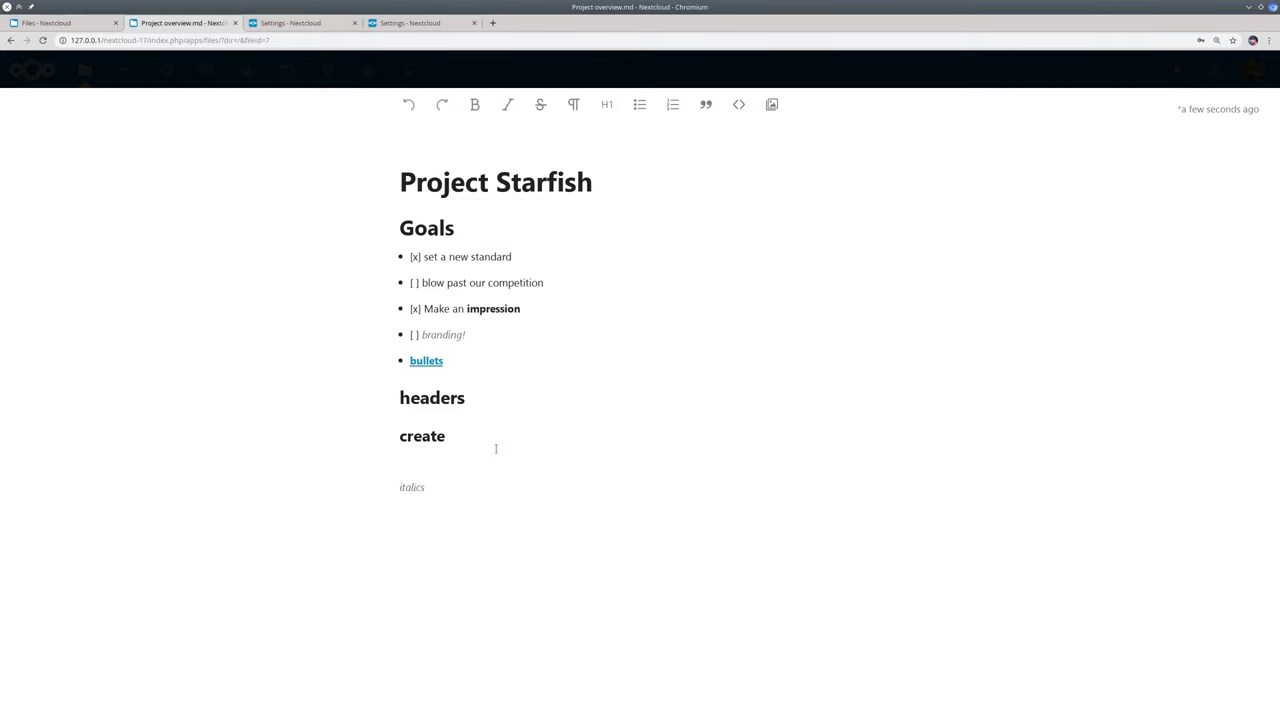
{"action": "key", "text": "Return"}
{"action": "key", "text": "Return"}
{"action": "type", "text": "**bold**"}
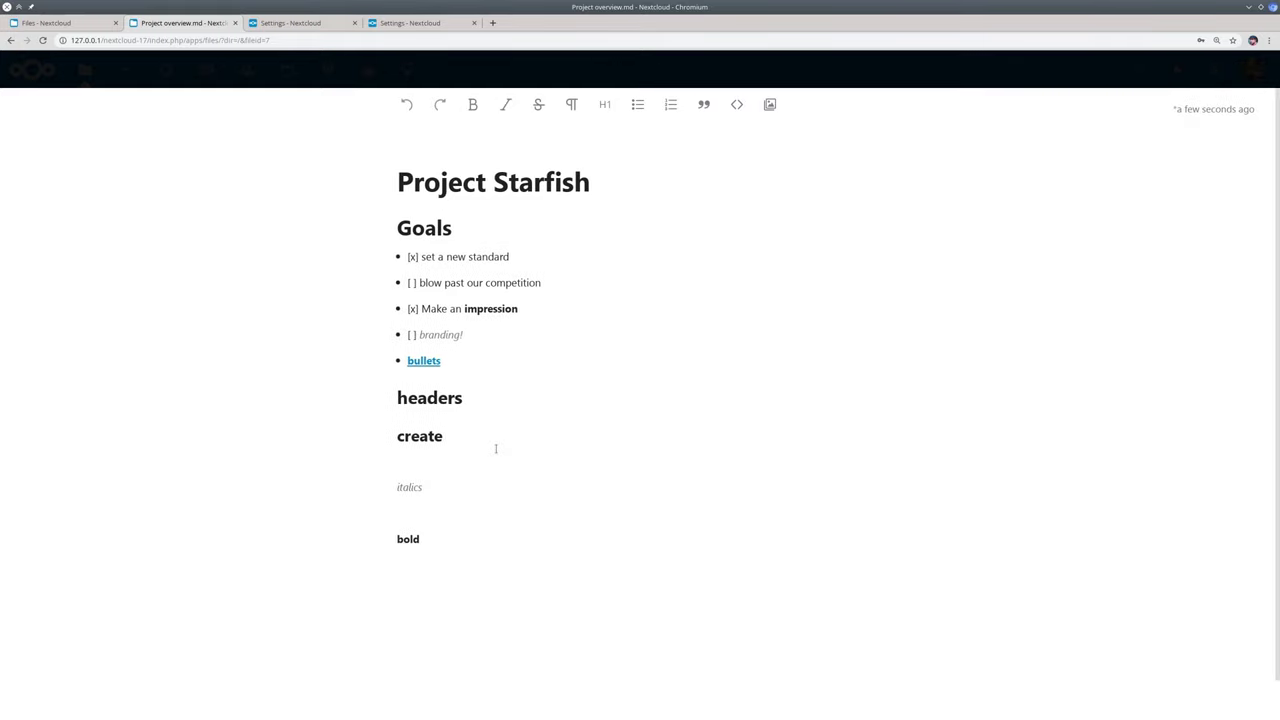
{"action": "type", "text": "bullet"}
{"action": "key", "text": "Return"}
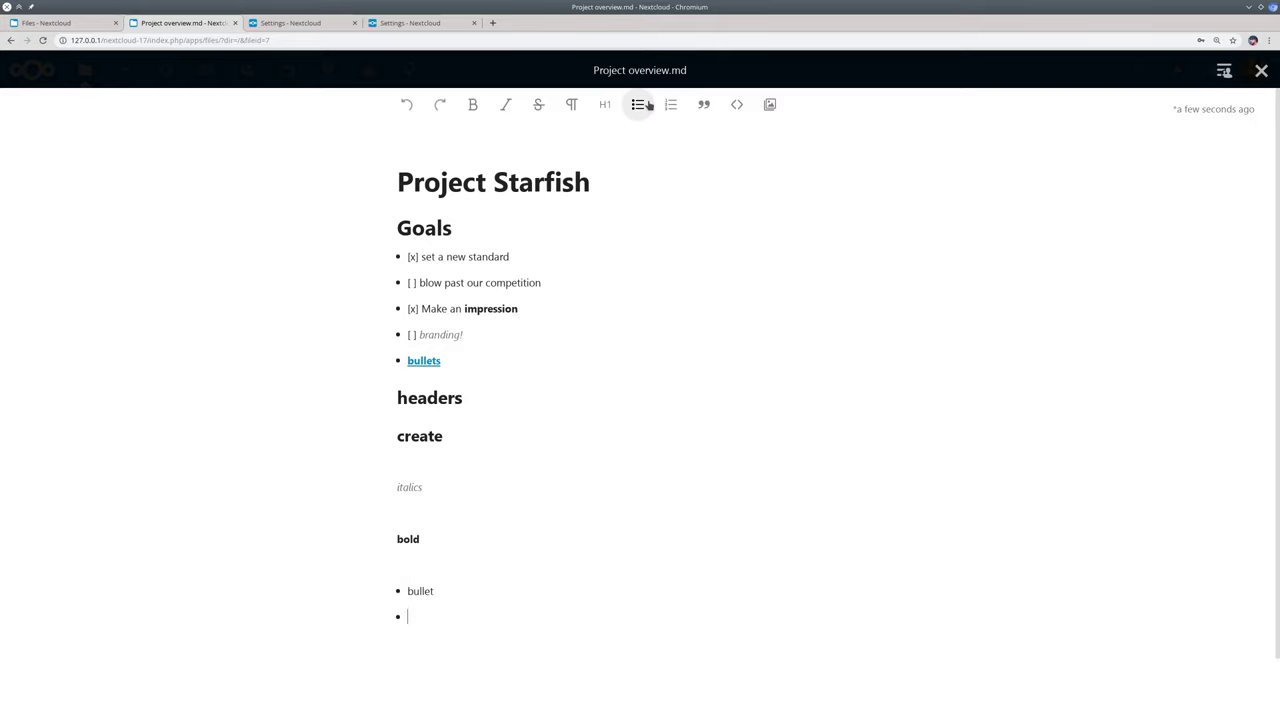
{"action": "left_click", "coordinate": [672, 106]}
{"action": "left_click", "coordinate": [704, 108]}
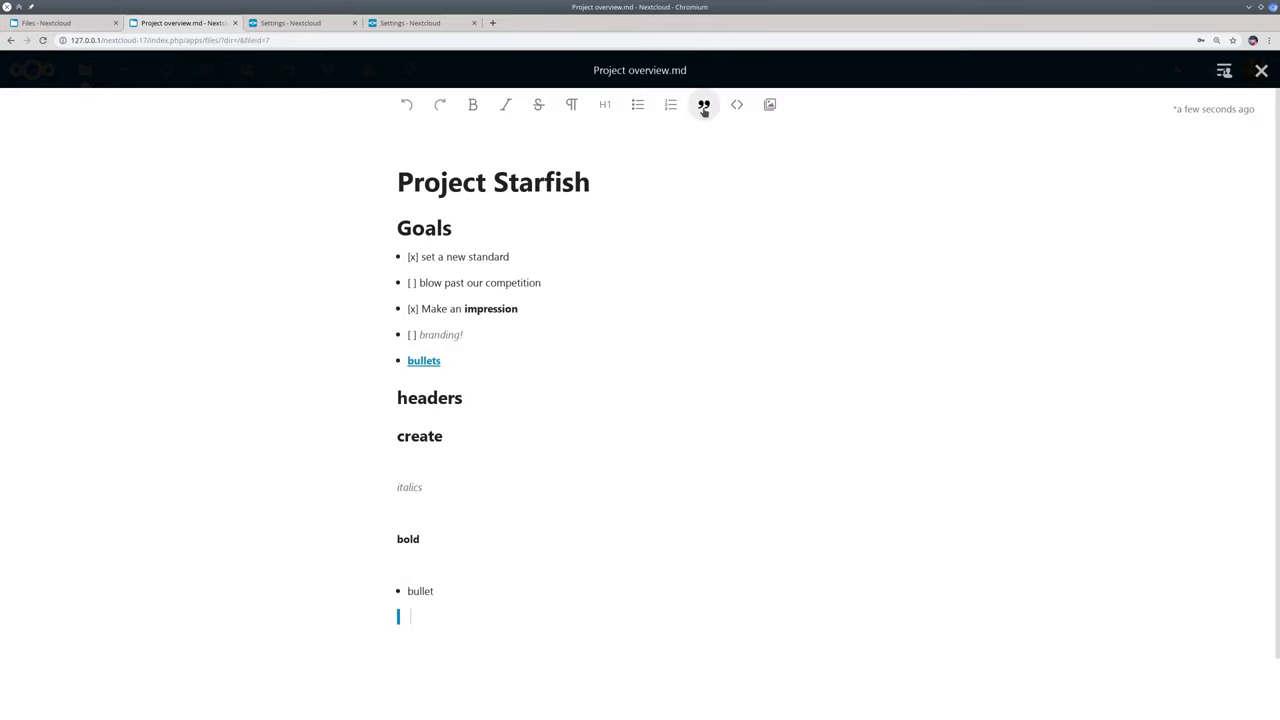
{"action": "type", "text": "insert a quote"}
{"action": "key", "text": "Return"}
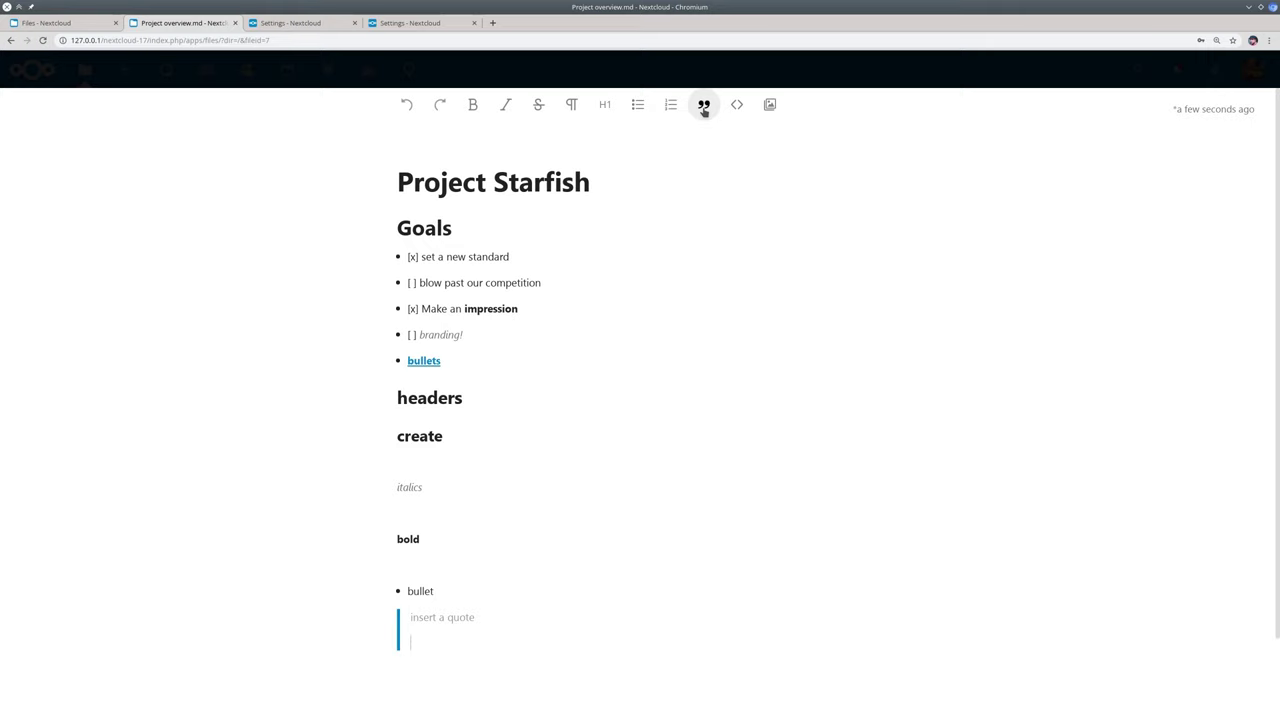
- Insert Documents/Photos/Berlin.jpg into the quote and view the file's activity history
{"action": "left_click", "coordinate": [769, 104]}
{"action": "left_click", "coordinate": [486, 336]}
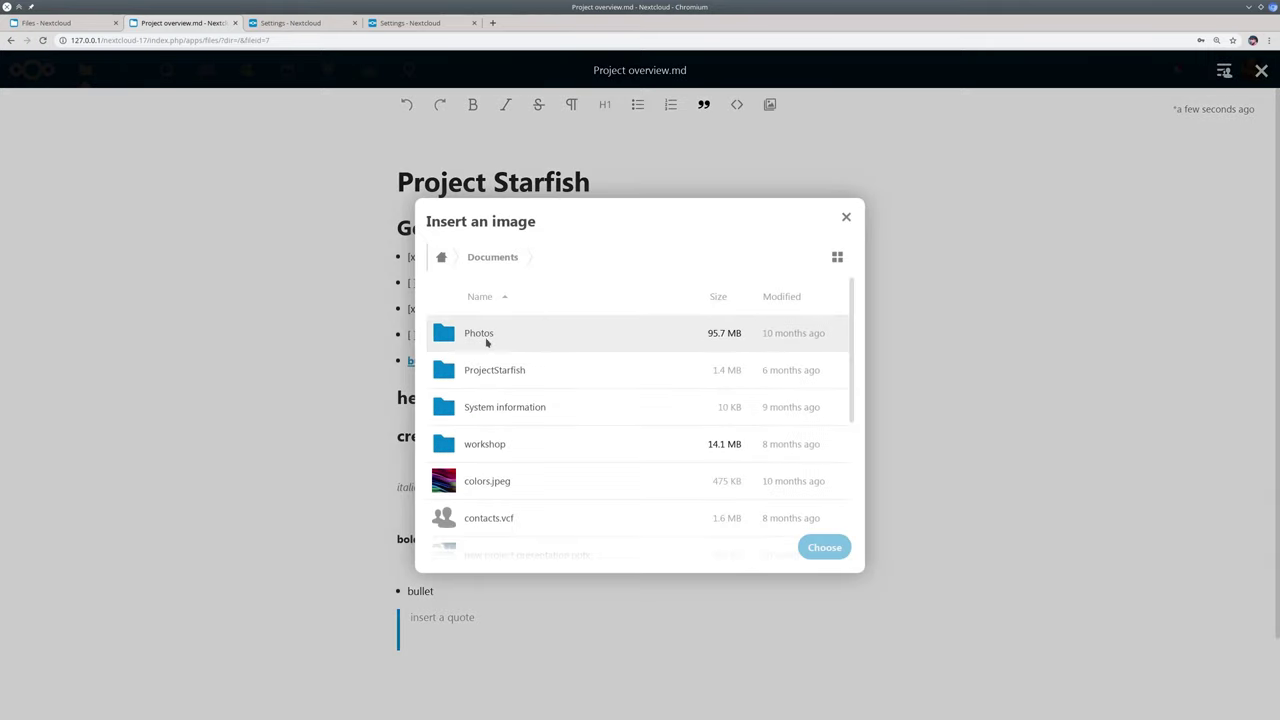
{"action": "left_click", "coordinate": [486, 334]}
{"action": "left_click", "coordinate": [481, 410]}
{"action": "left_click", "coordinate": [826, 547]}
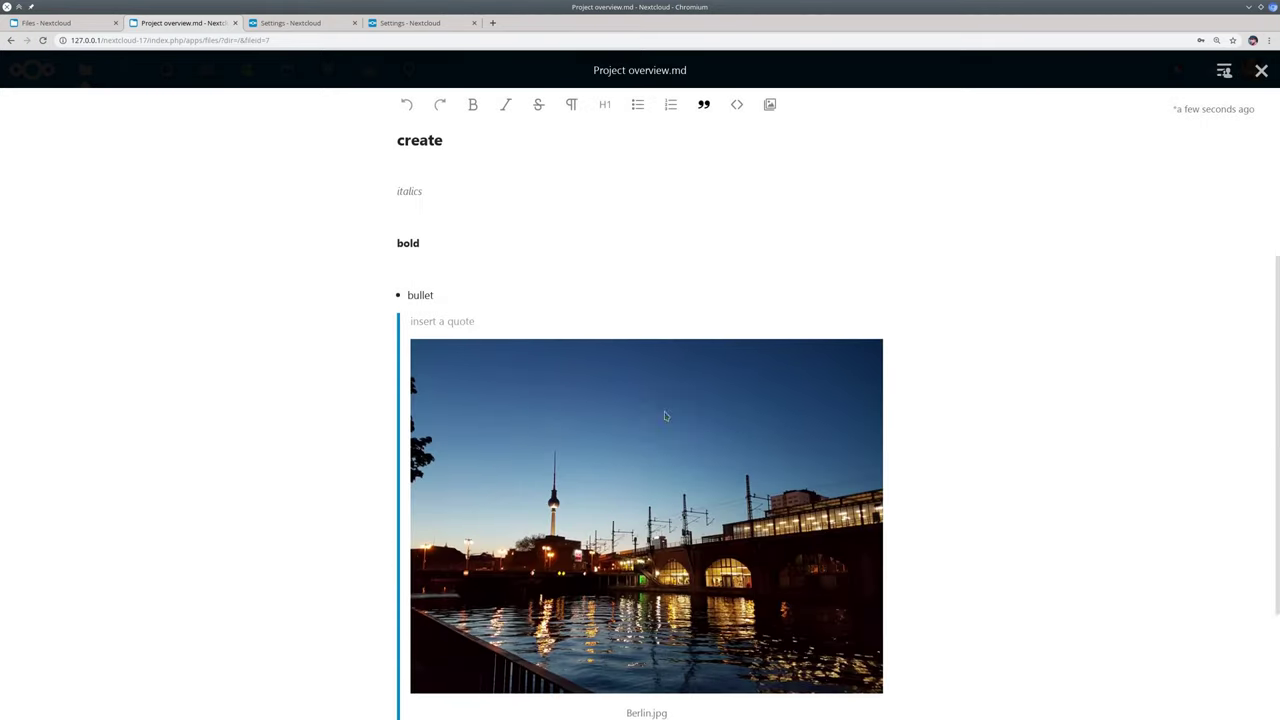
{"action": "scroll", "coordinate": [802, 410], "scroll_direction": "up", "scroll_amount": 5}
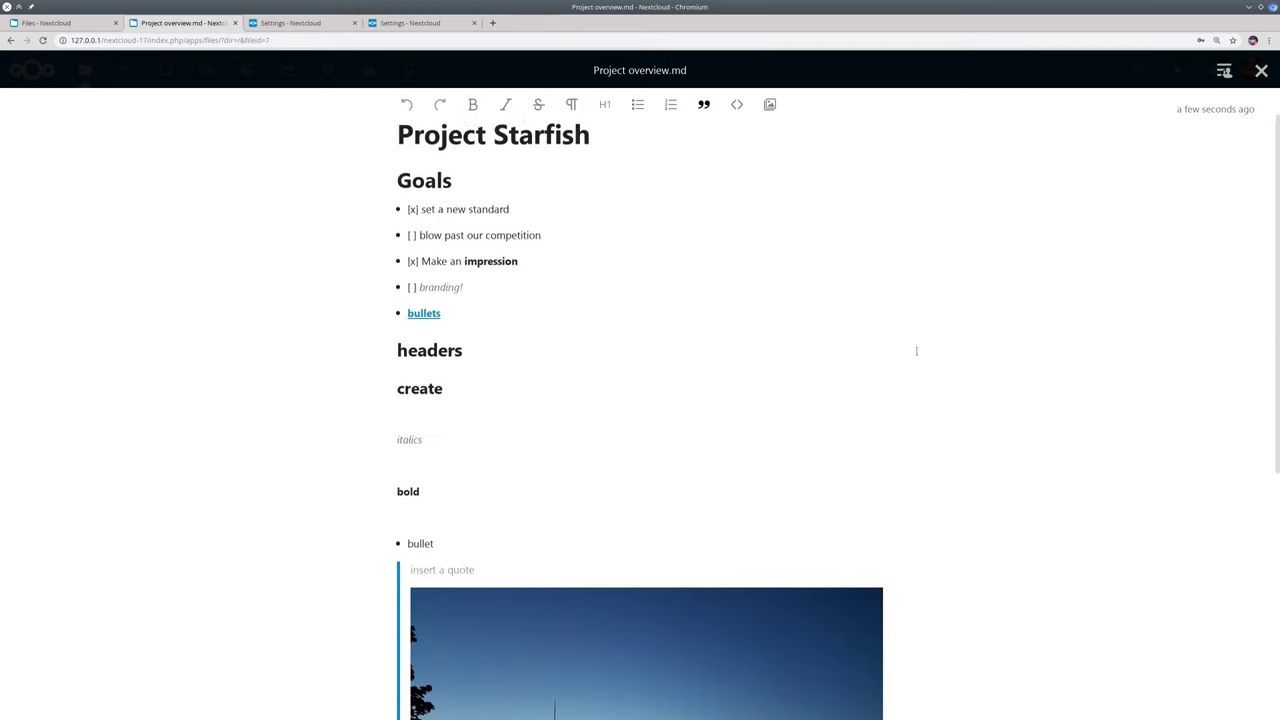
{"action": "left_click", "coordinate": [1224, 70]}
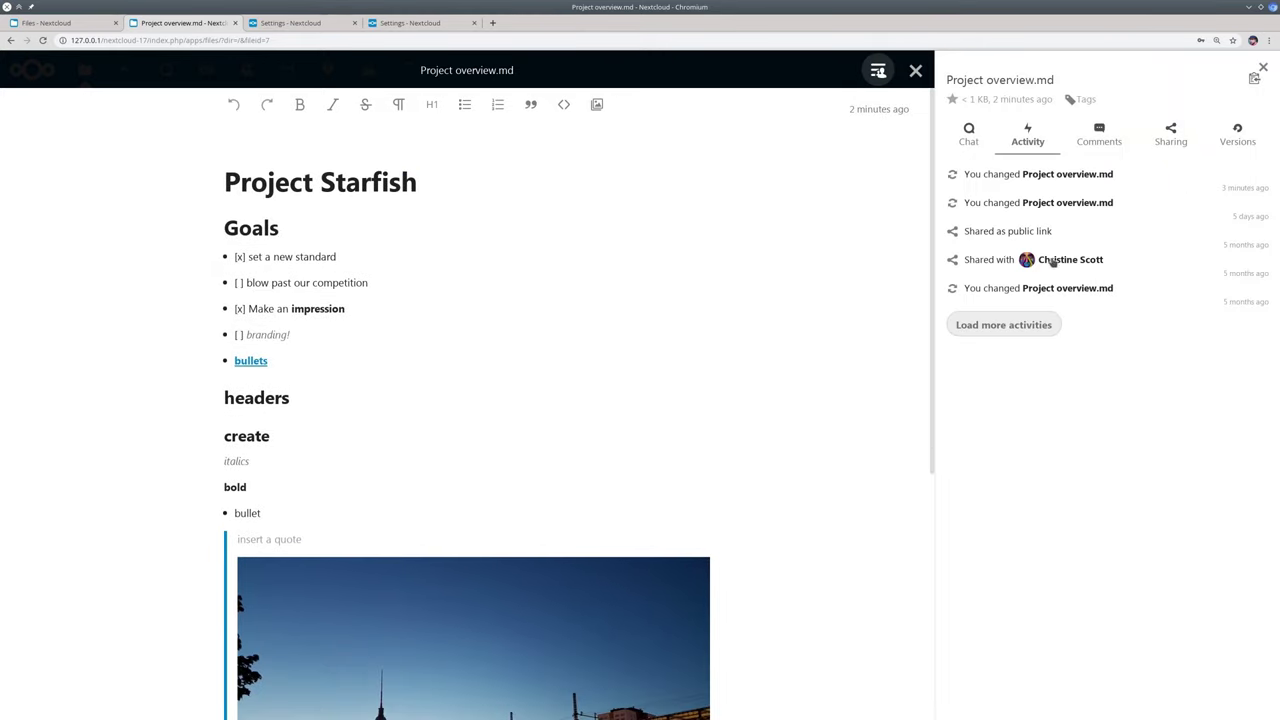
- Hide the activity sidebar, close Project overview.md, and open Documents/notes.md in the editor
{"action": "left_click", "coordinate": [1263, 68]}
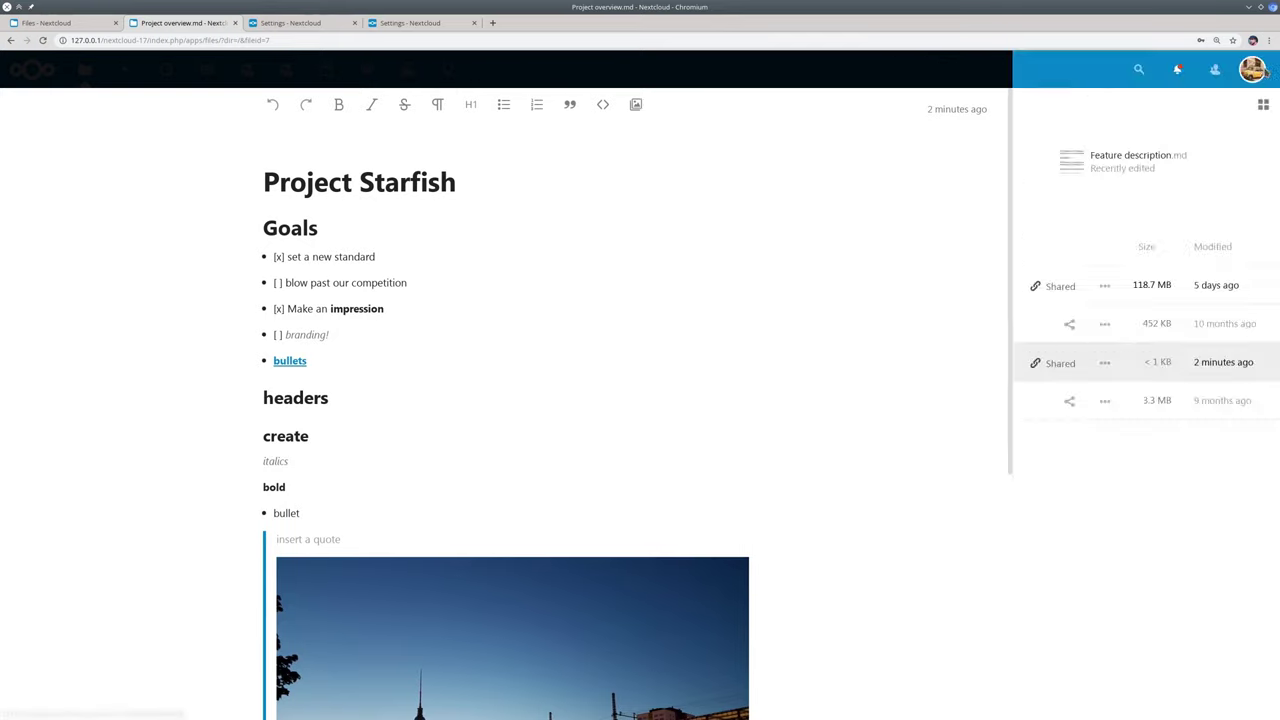
{"action": "left_click", "coordinate": [1261, 71]}
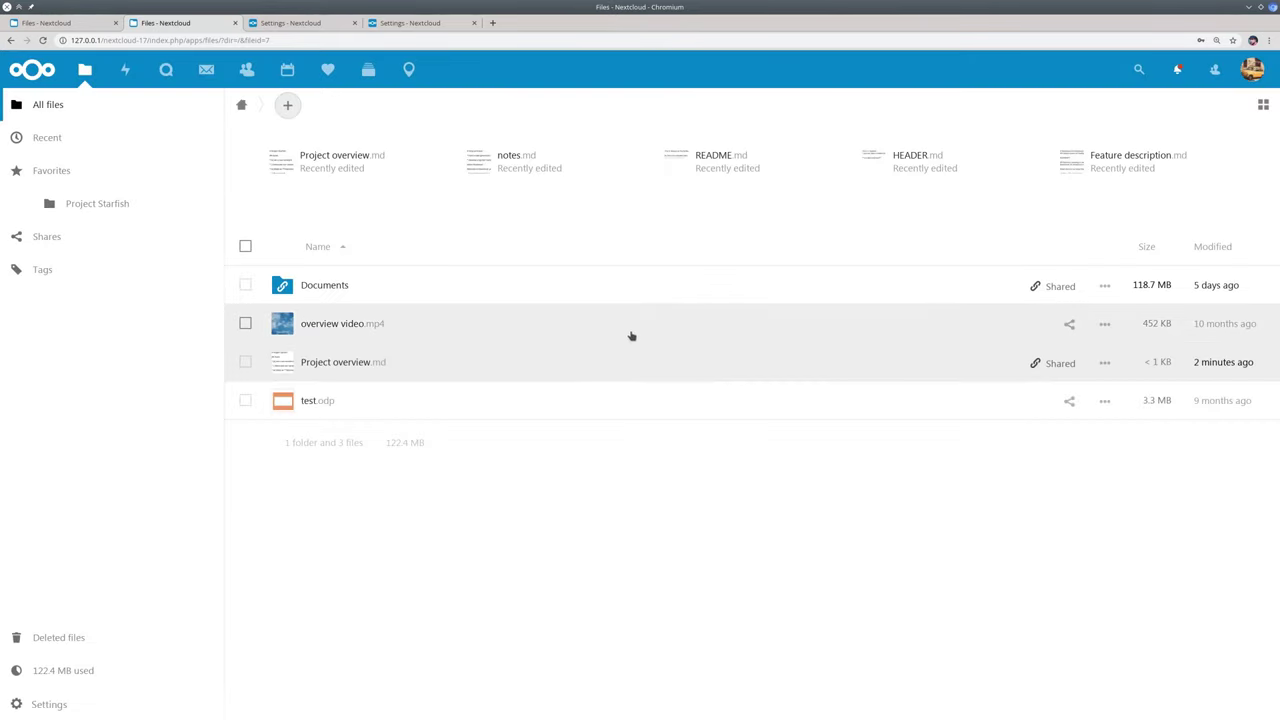
{"action": "left_click", "coordinate": [492, 166]}
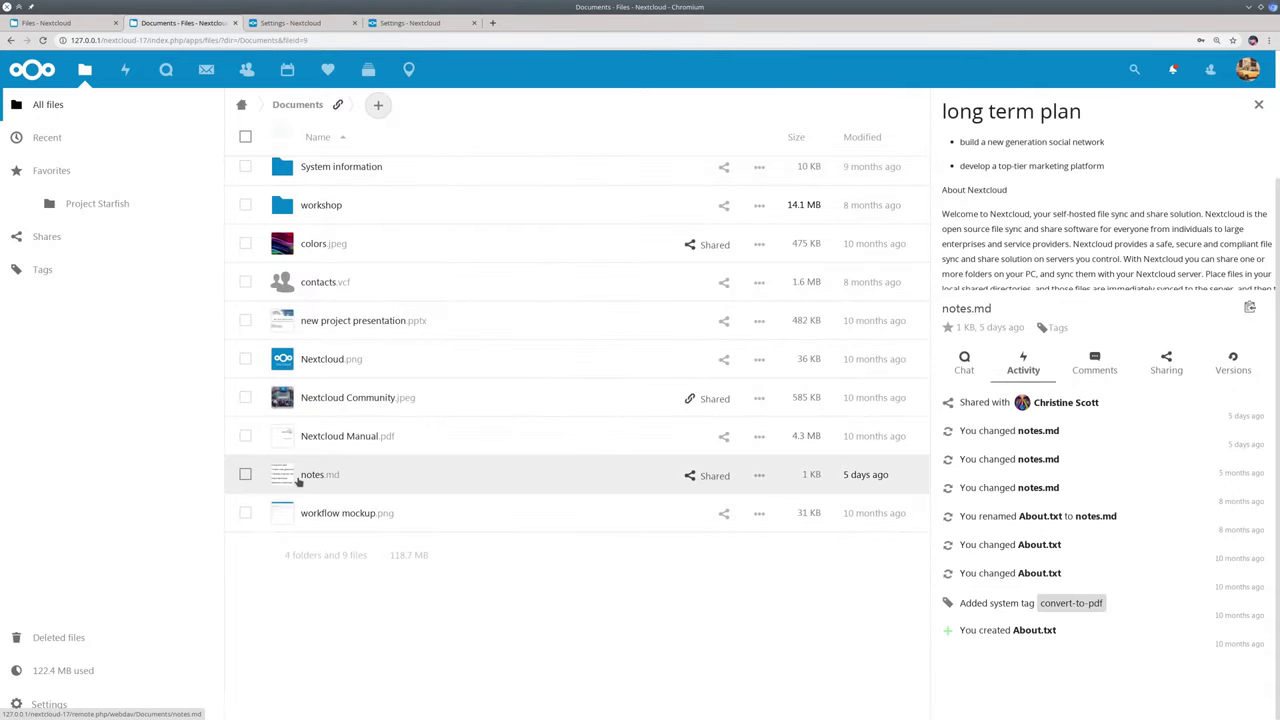
{"action": "left_click", "coordinate": [303, 476]}
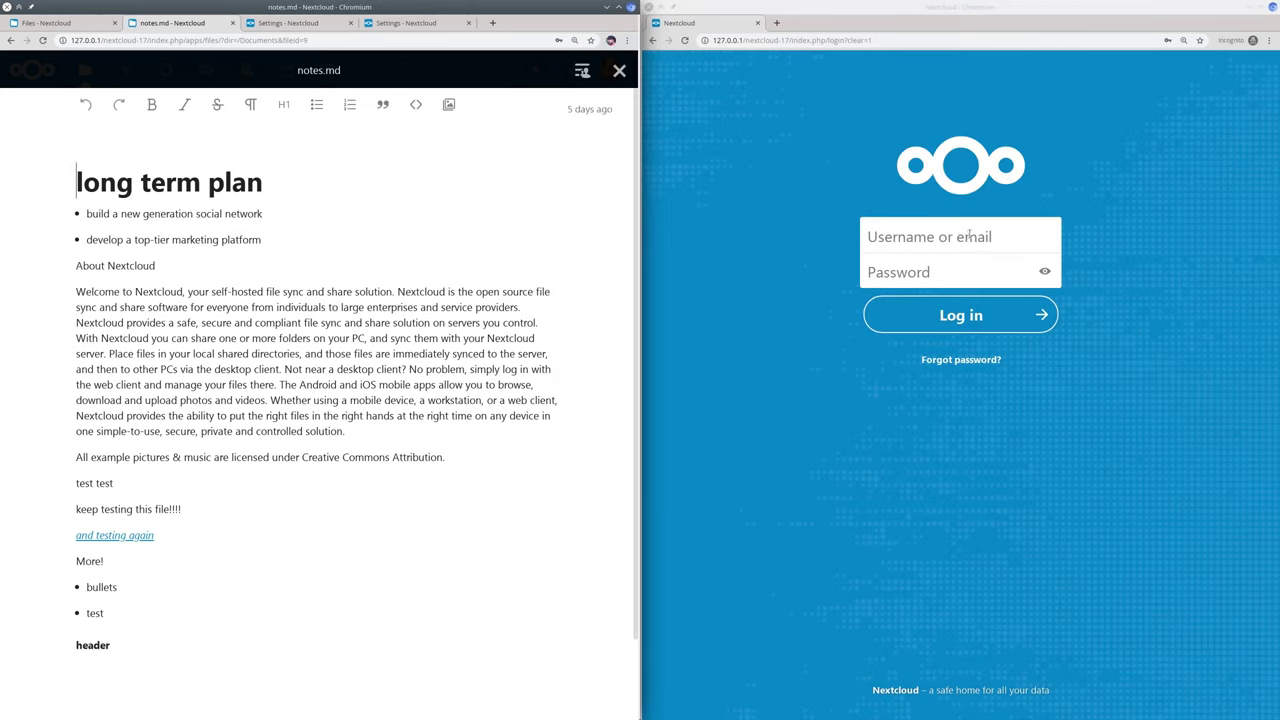
- Sign in the second user with saved credentials and a TOTP code, then show notes.md's details
{"action": "left_click", "coordinate": [930, 237]}
{"action": "left_click", "coordinate": [896, 336]}
{"action": "left_click", "coordinate": [960, 315]}
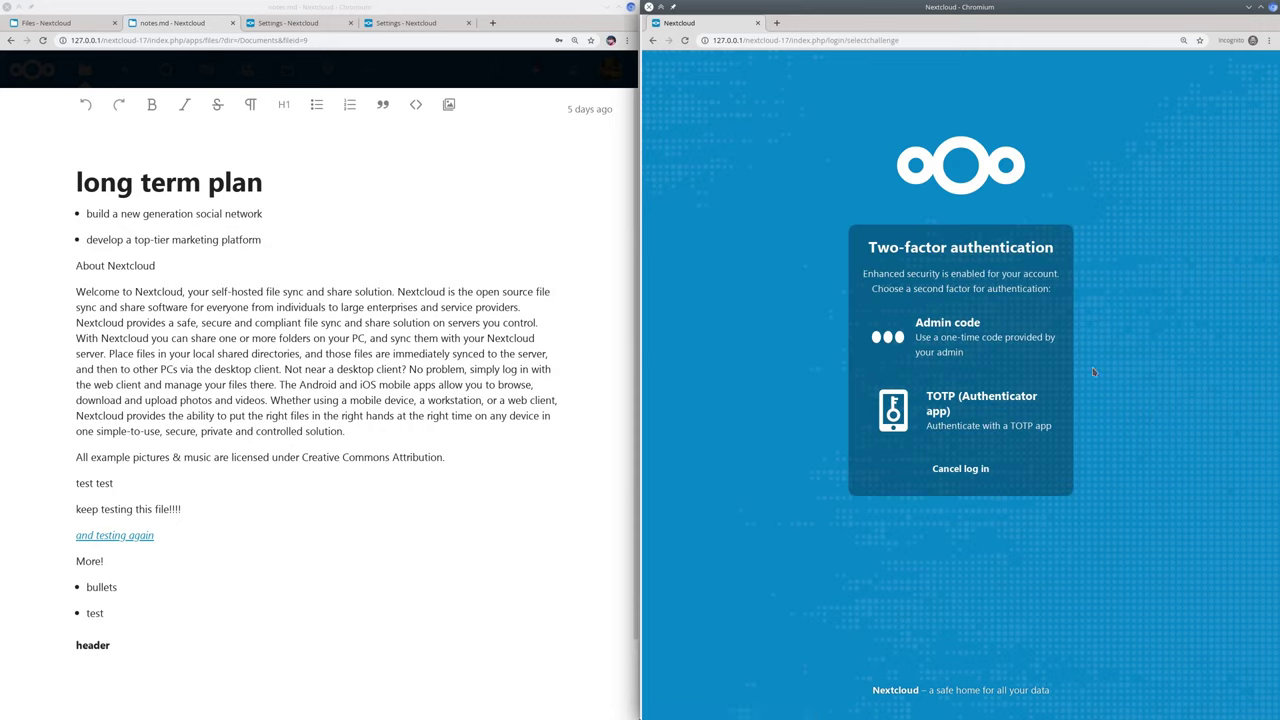
{"action": "left_click", "coordinate": [988, 413]}
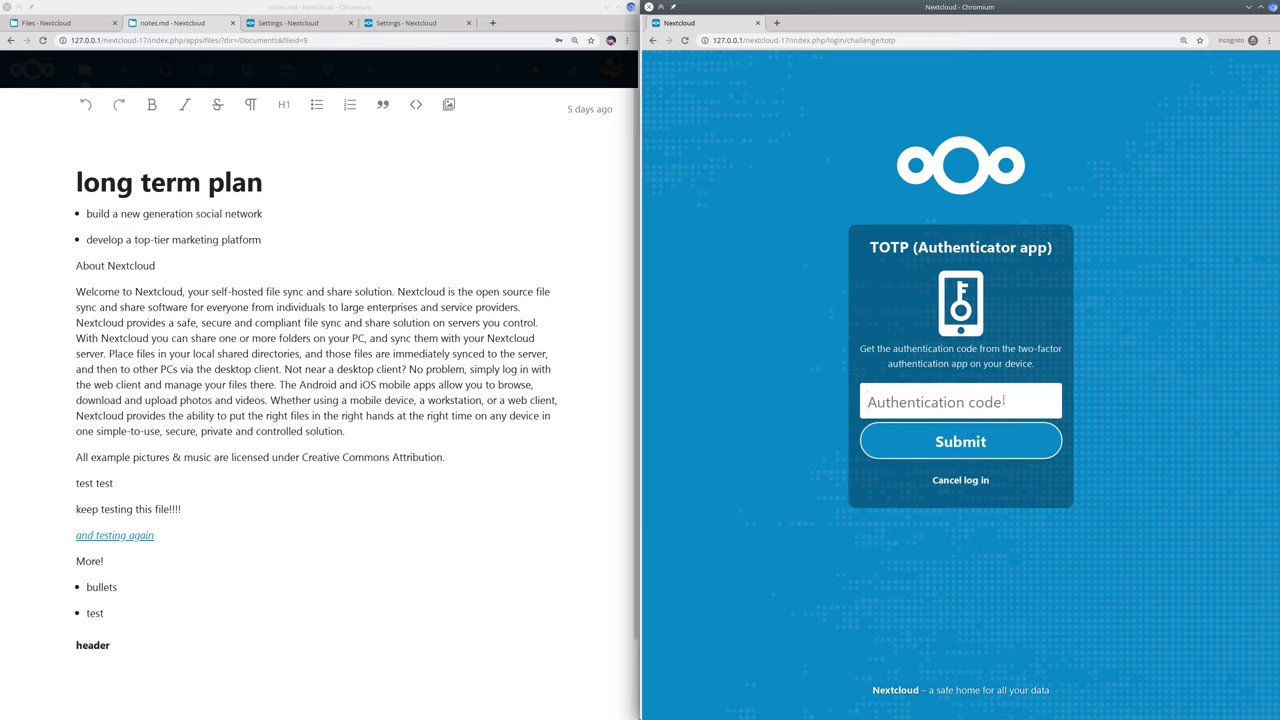
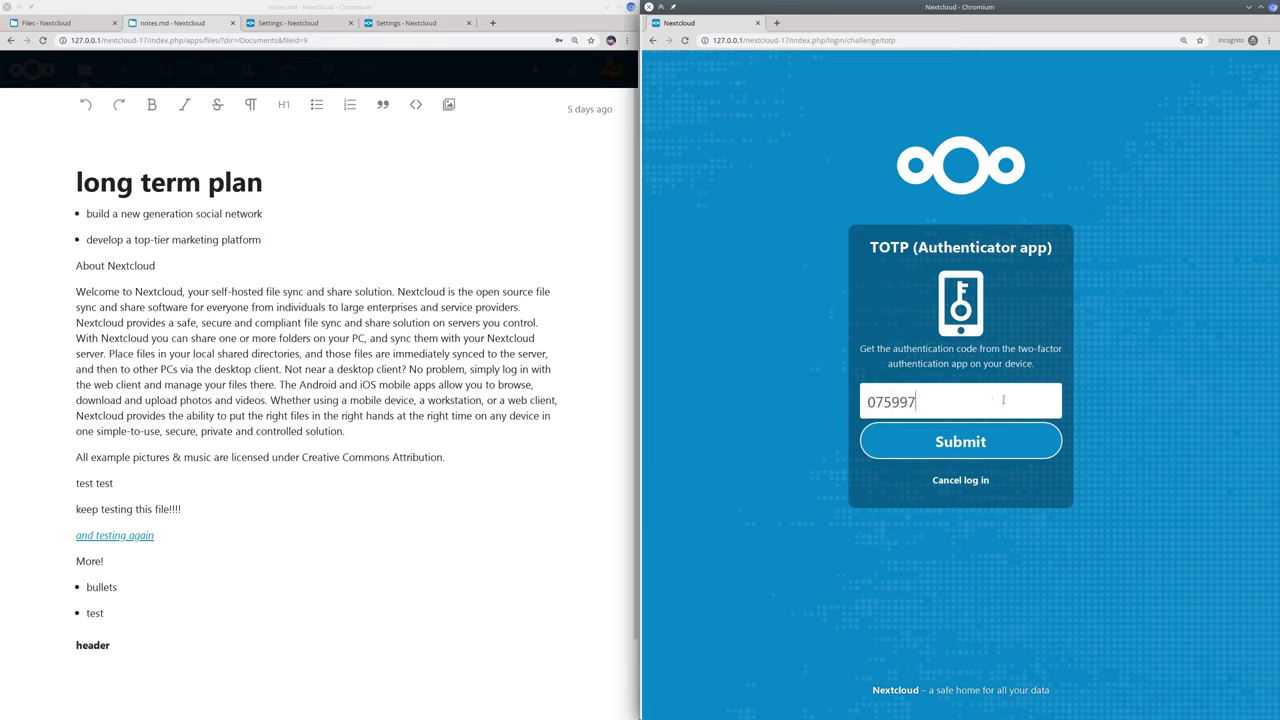
{"action": "key", "text": "Return"}
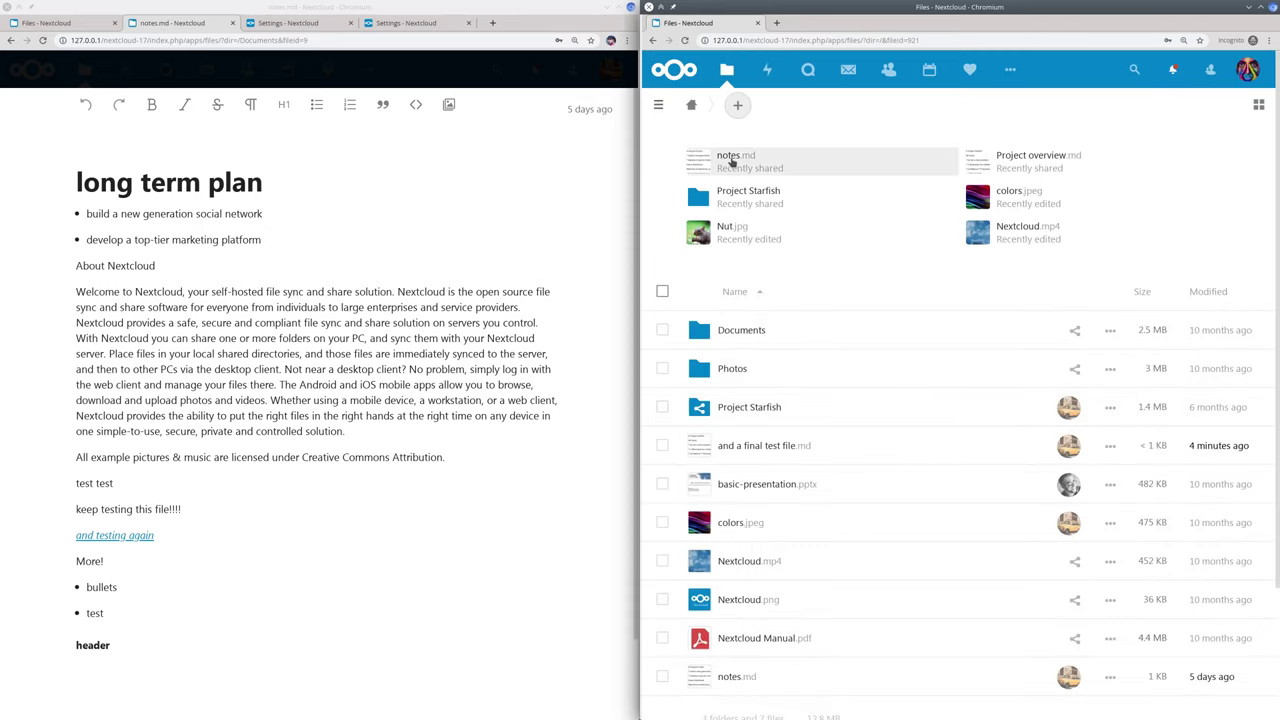
{"action": "left_click", "coordinate": [730, 160]}
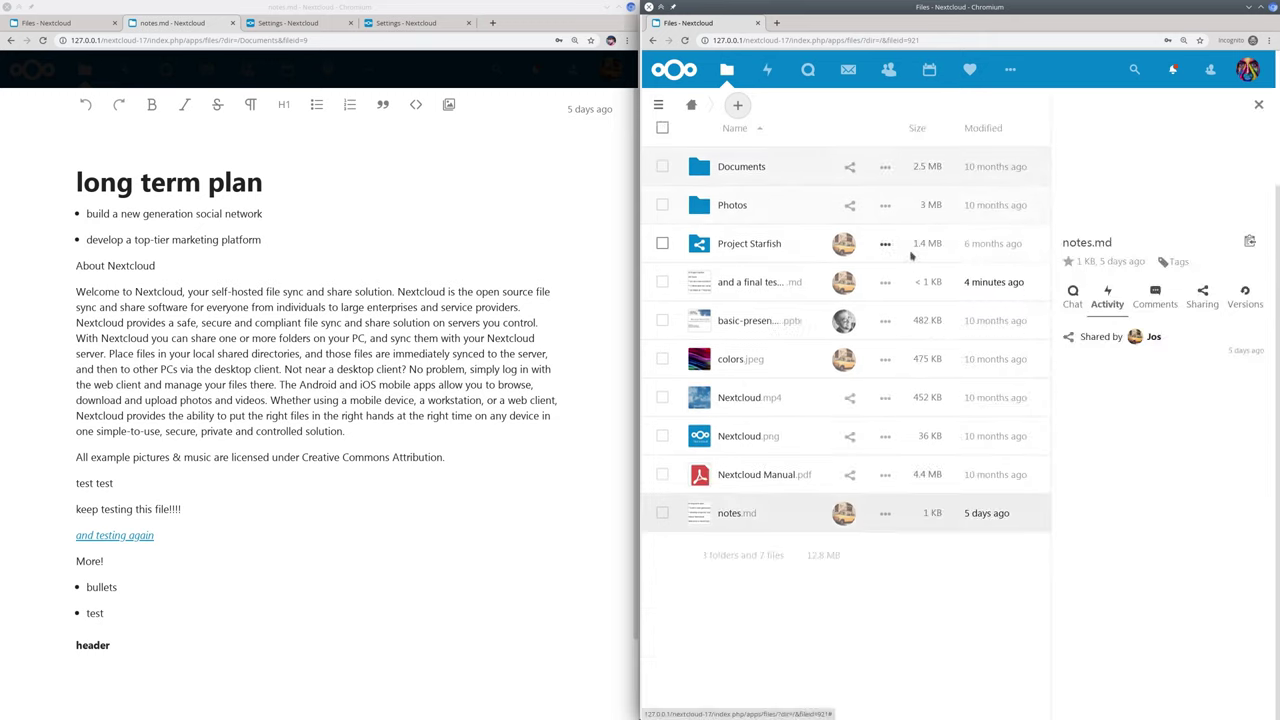
- Open notes.md and add the lines 'something' and 'this is for code' below the header
{"action": "left_click", "coordinate": [744, 518]}
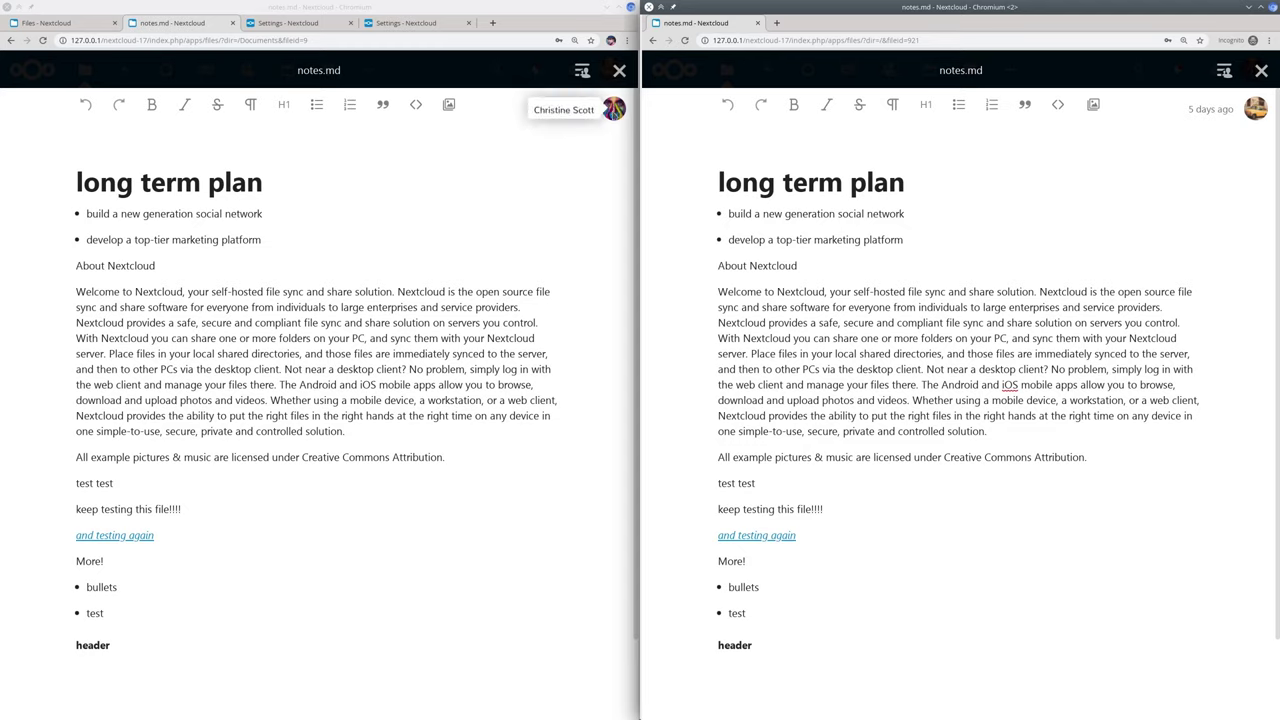
{"action": "left_click", "coordinate": [194, 651]}
{"action": "key", "text": "Return"}
{"action": "type", "text": "somethi"}
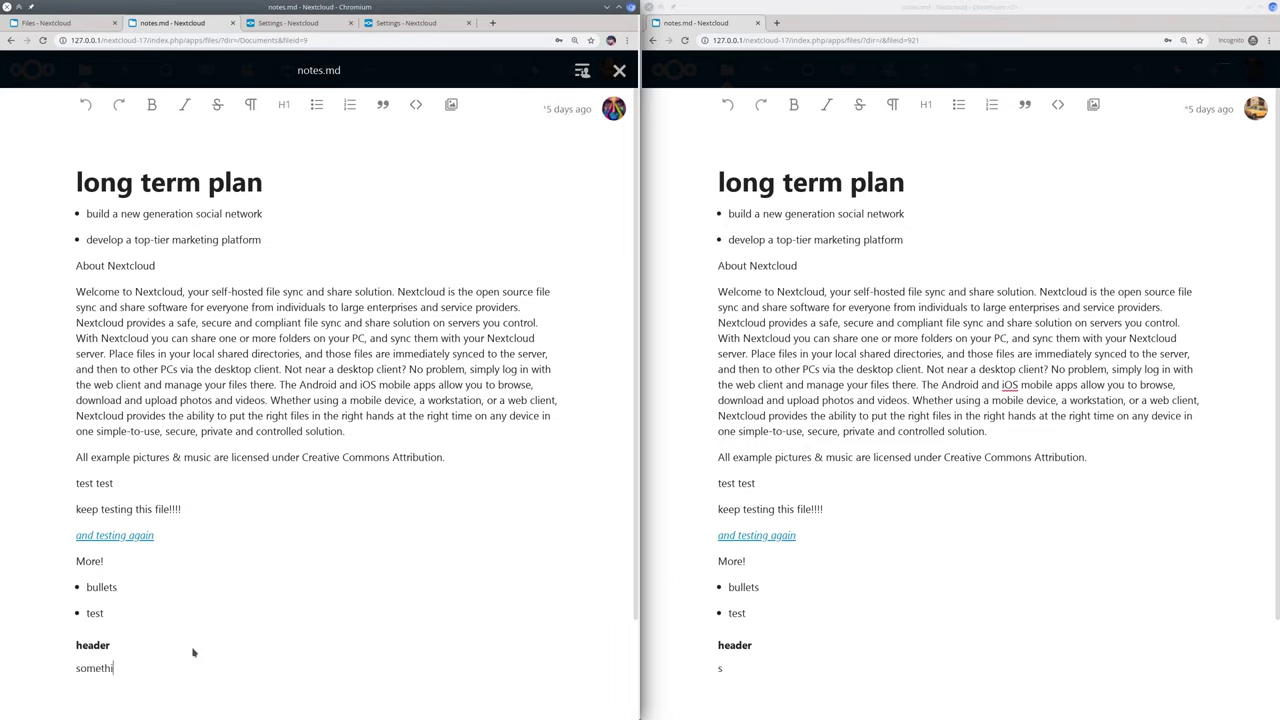
{"action": "type", "text": "ng"}
{"action": "key", "text": "Return"}
{"action": "type", "text": "this is for code"}
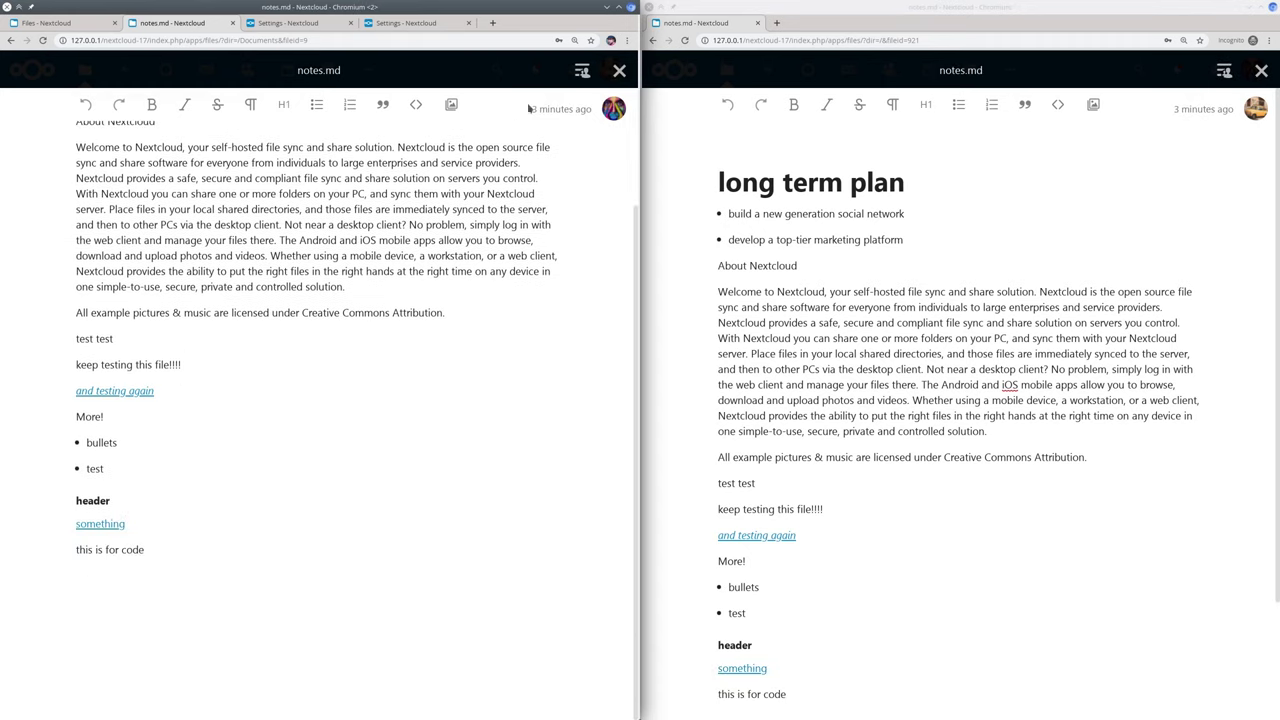
- Post a 'Hello' comment on notes.md that @-mentions the second user
{"action": "left_click", "coordinate": [582, 70]}
{"action": "left_click", "coordinate": [516, 135]}
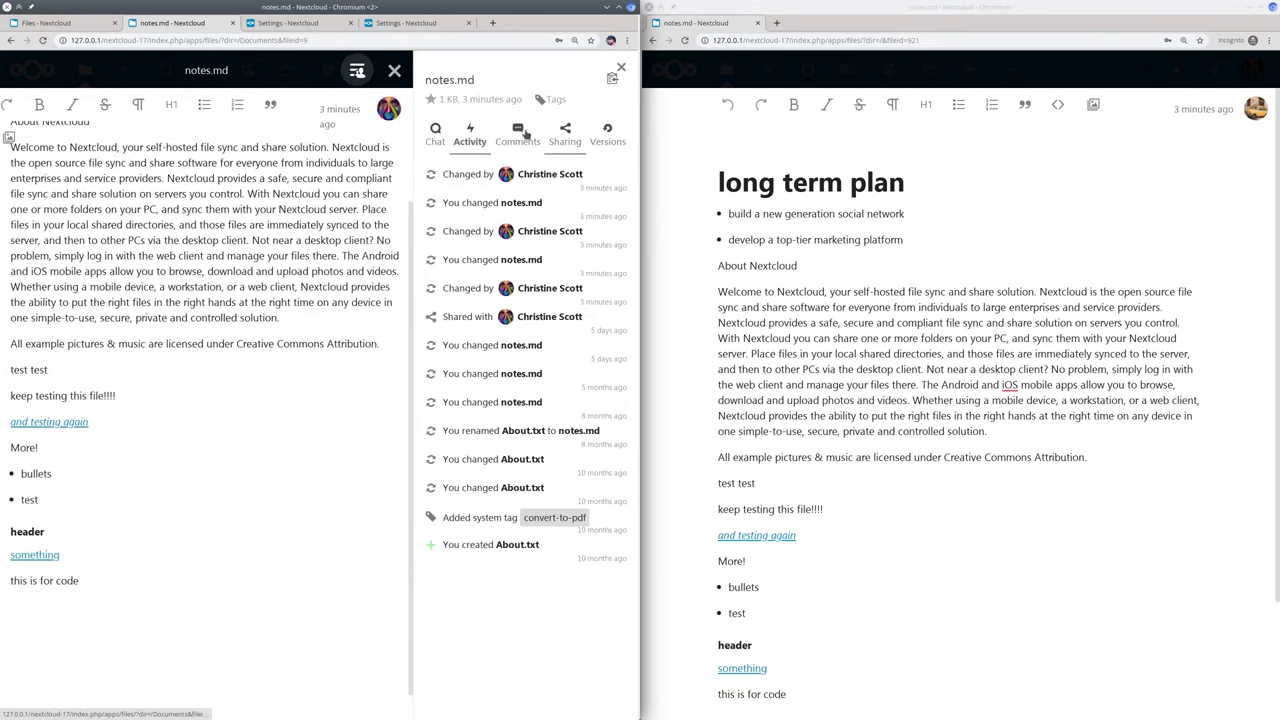
{"action": "left_click", "coordinate": [500, 223]}
{"action": "type", "text": "Hello @christi"}
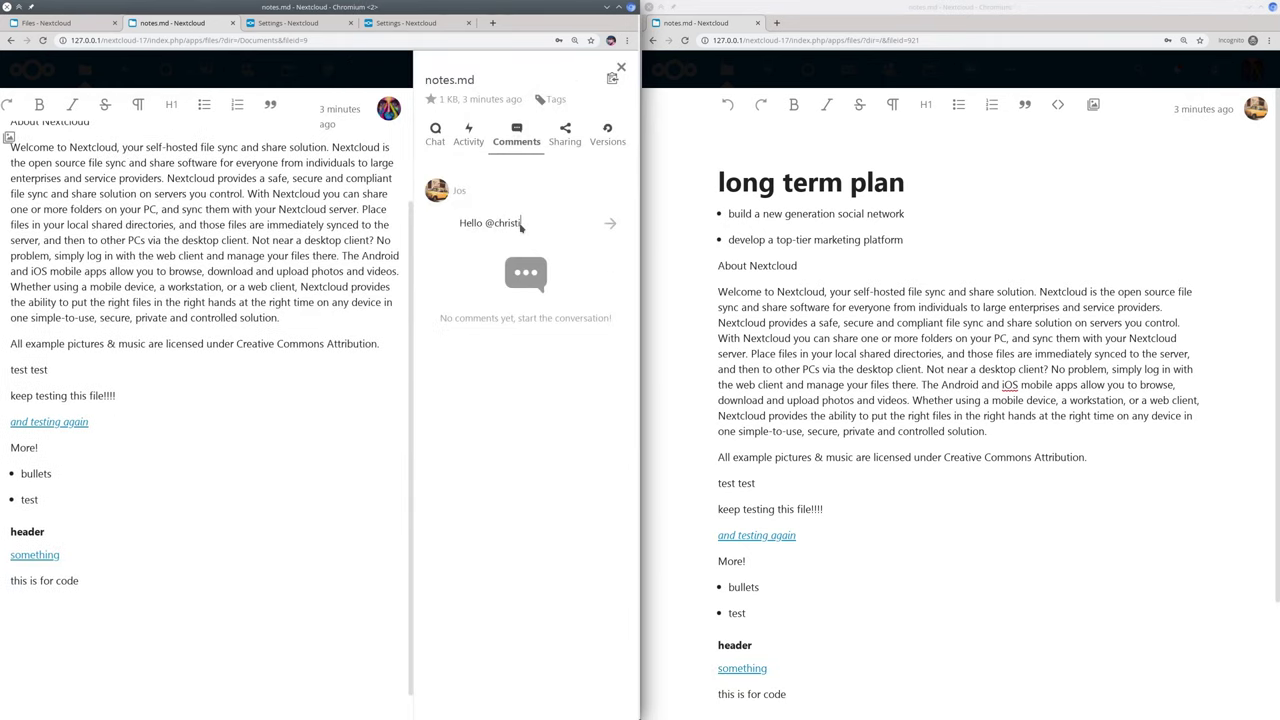
{"action": "left_click", "coordinate": [521, 240]}
{"action": "left_click", "coordinate": [610, 223]}
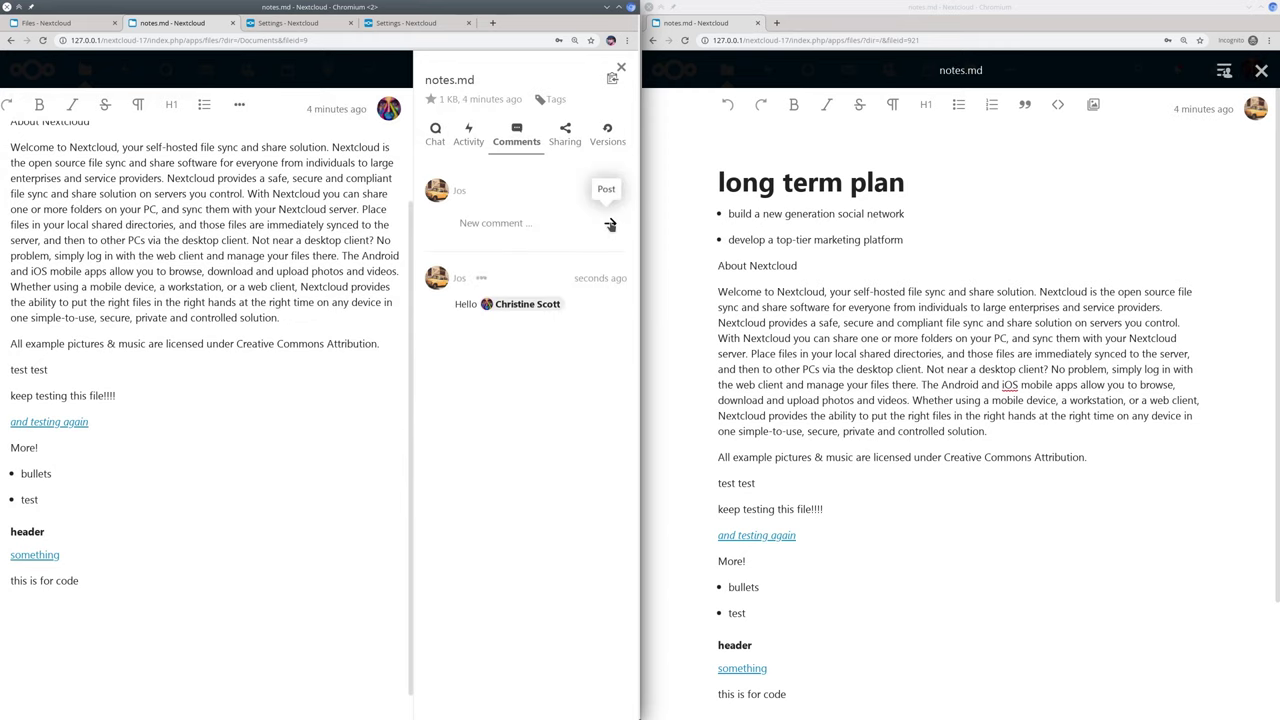
- From the second window, reply with a 'Hi' comment @-mentioning the first user
{"action": "left_click", "coordinate": [1224, 70]}
{"action": "left_click", "coordinate": [1158, 135]}
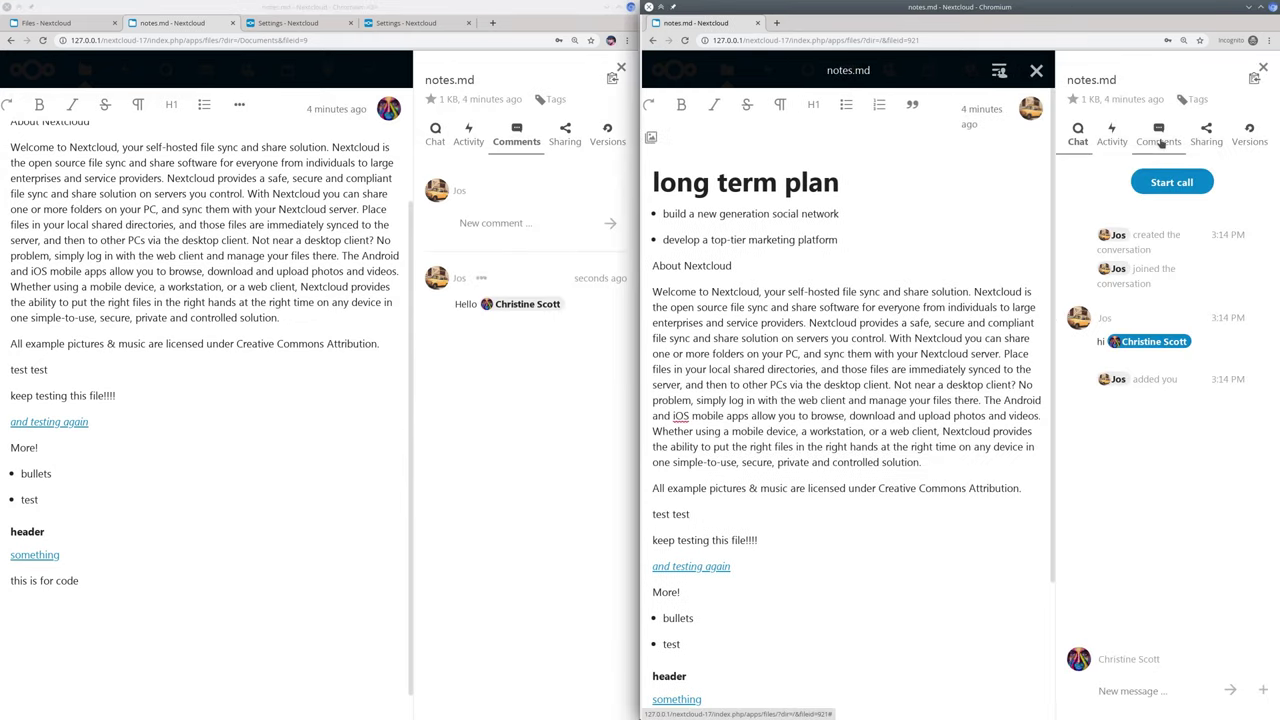
{"action": "type", "text": "Hi"}
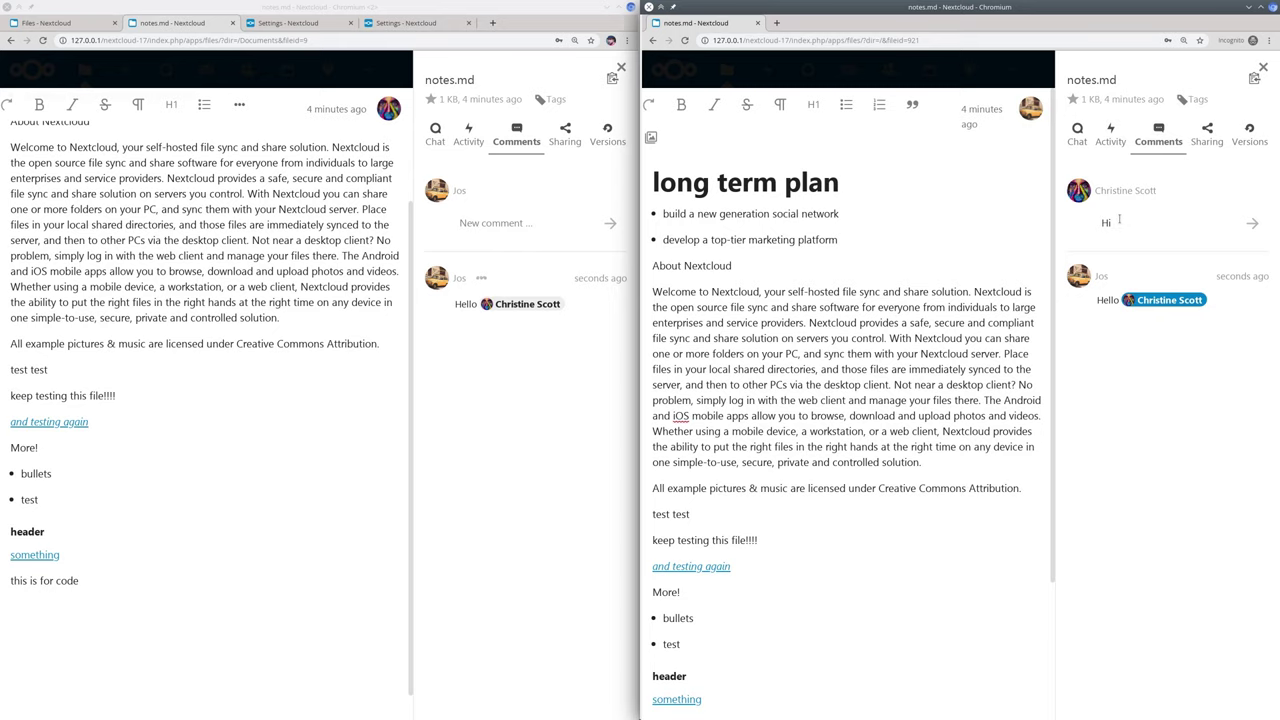
{"action": "type", "text": " @jos"}
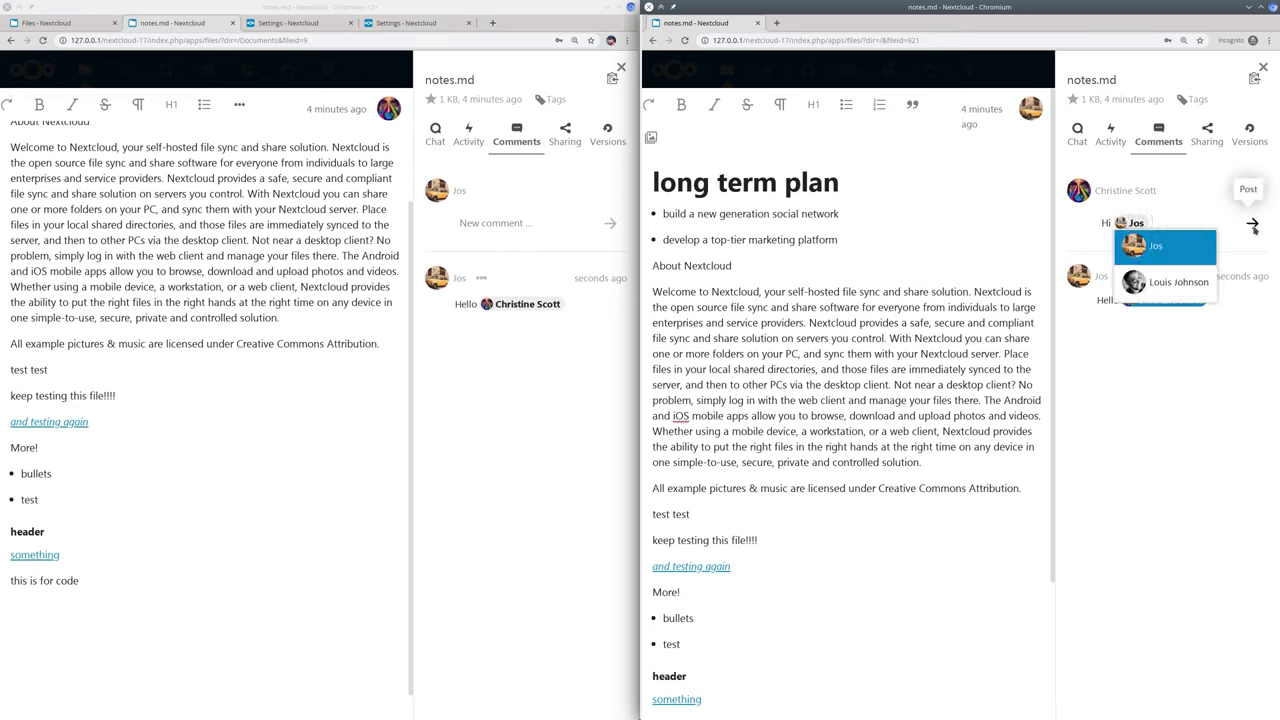
{"action": "left_click", "coordinate": [1252, 223]}
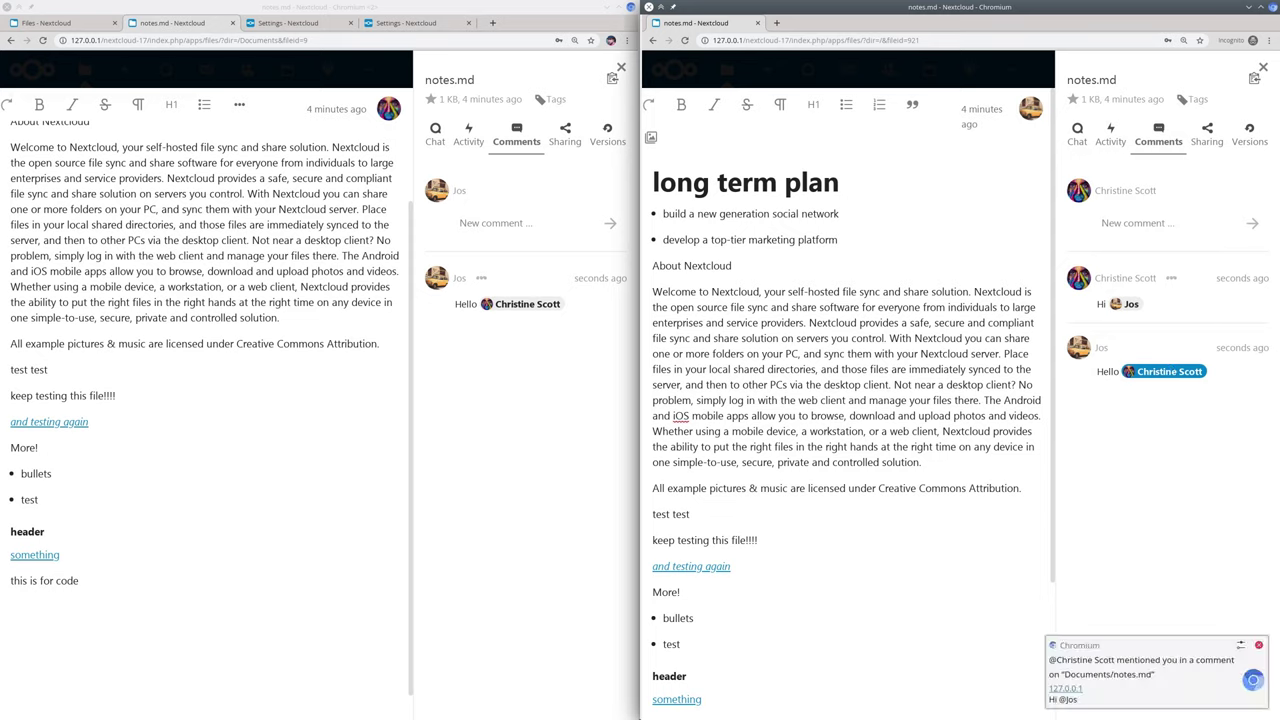
{"action": "left_click", "coordinate": [1077, 136]}
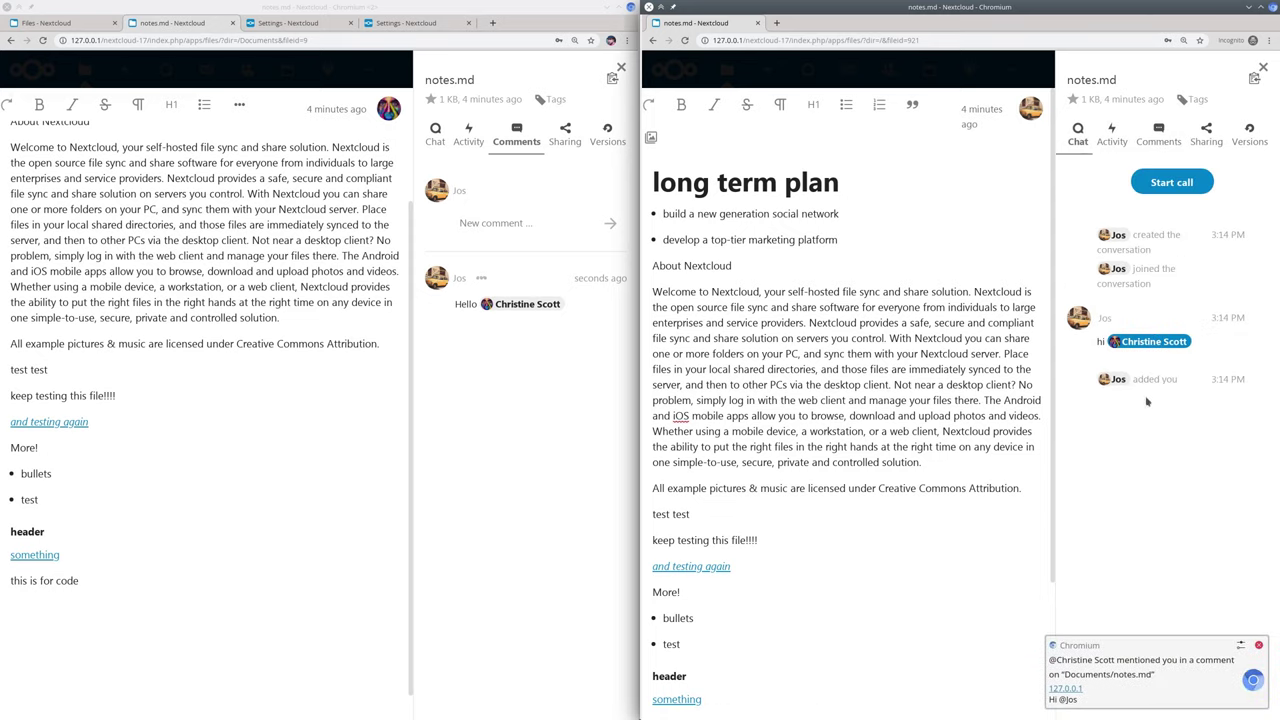
- Exchange chat messages 'this is realtime', 'faster!', 'but also available on your mobile', 'In the Nextcloud Talk app!'
{"action": "left_click", "coordinate": [435, 135]}
{"action": "type", "text": "this is realtime"}
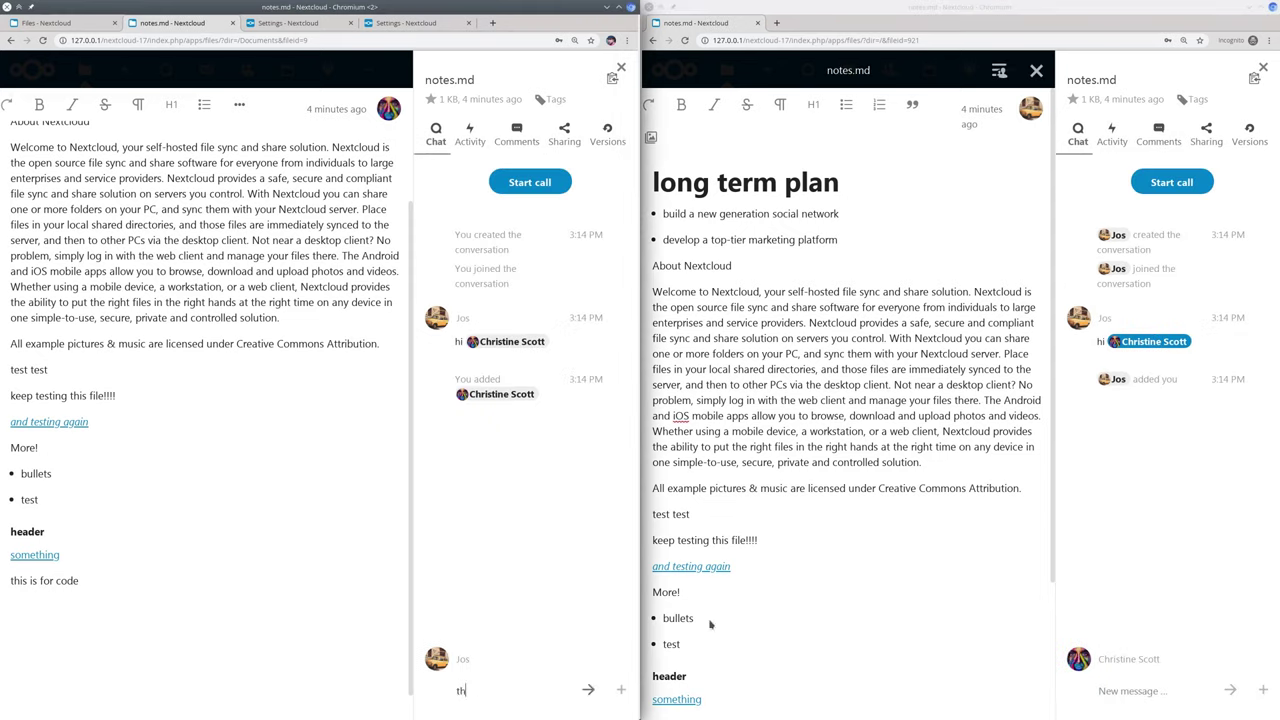
{"action": "key", "text": "Return"}
{"action": "left_click", "coordinate": [1164, 692]}
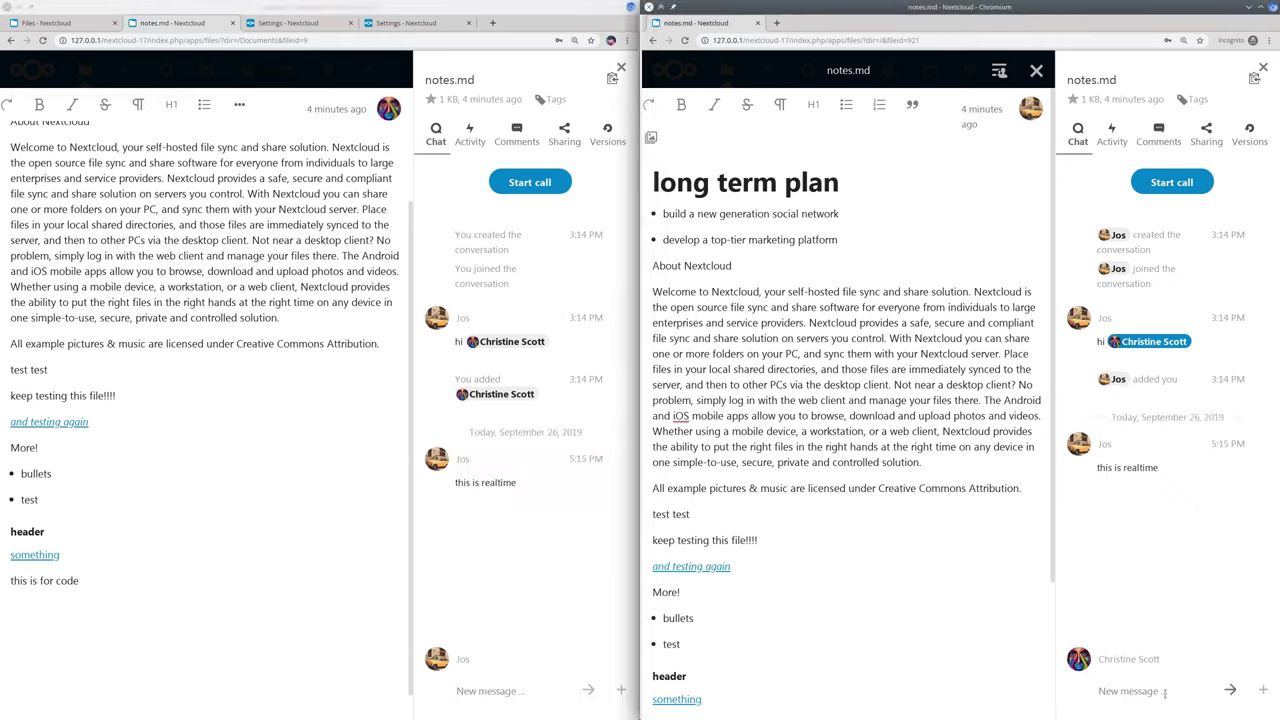
{"action": "type", "text": "faster!"}
{"action": "key", "text": "Return"}
{"action": "type", "text": "but"}
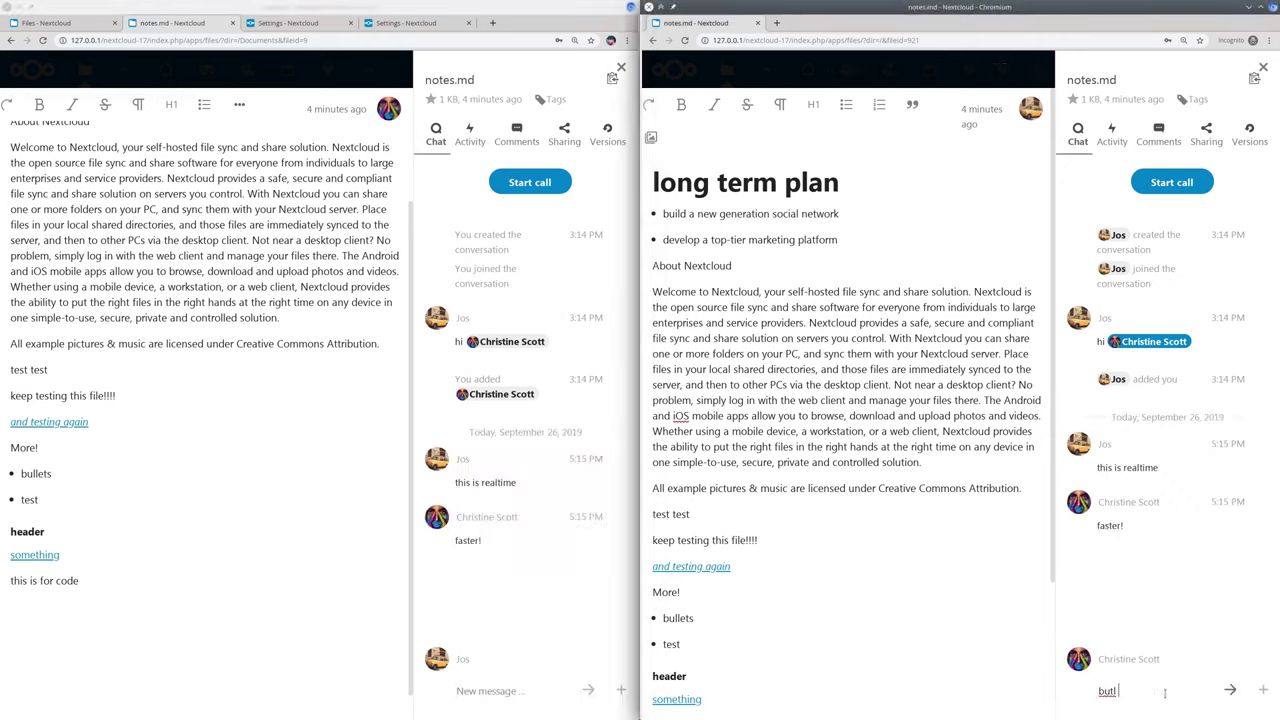
{"action": "type", "text": " also available on your mobile"}
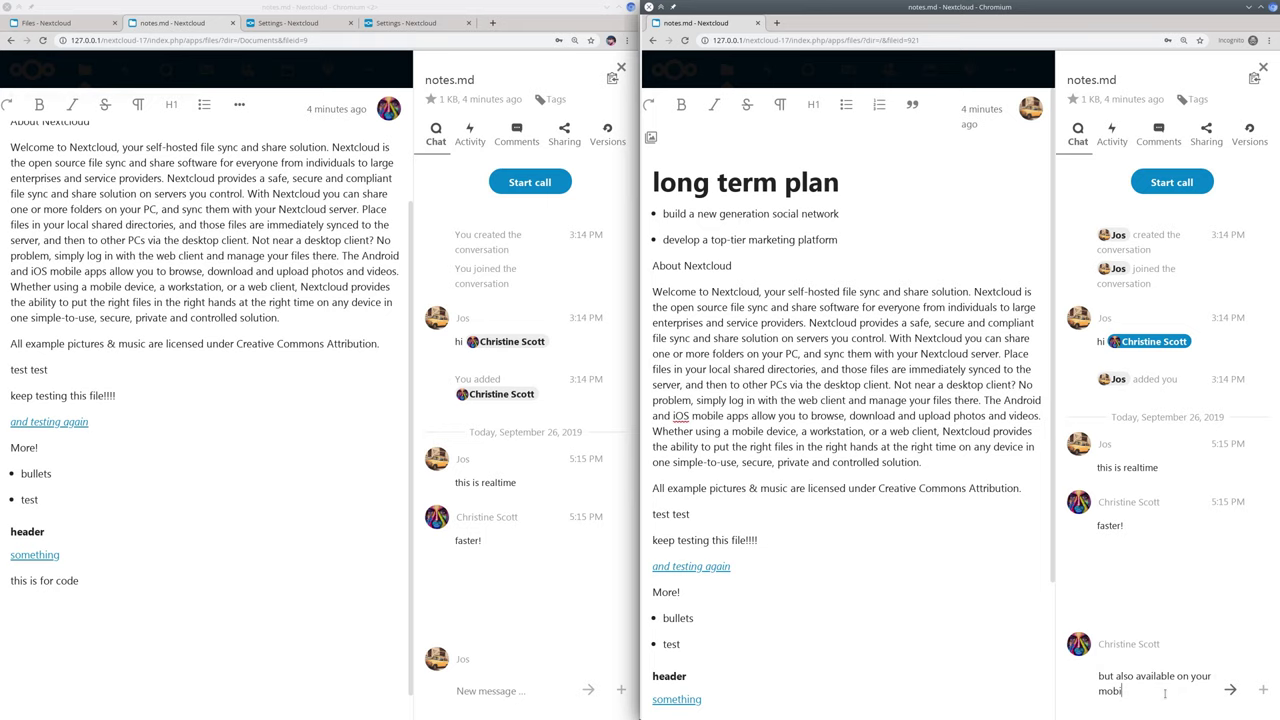
{"action": "key", "text": "Return"}
{"action": "left_click", "coordinate": [503, 690]}
{"action": "type", "text": "In the Nextcloud Talk "}
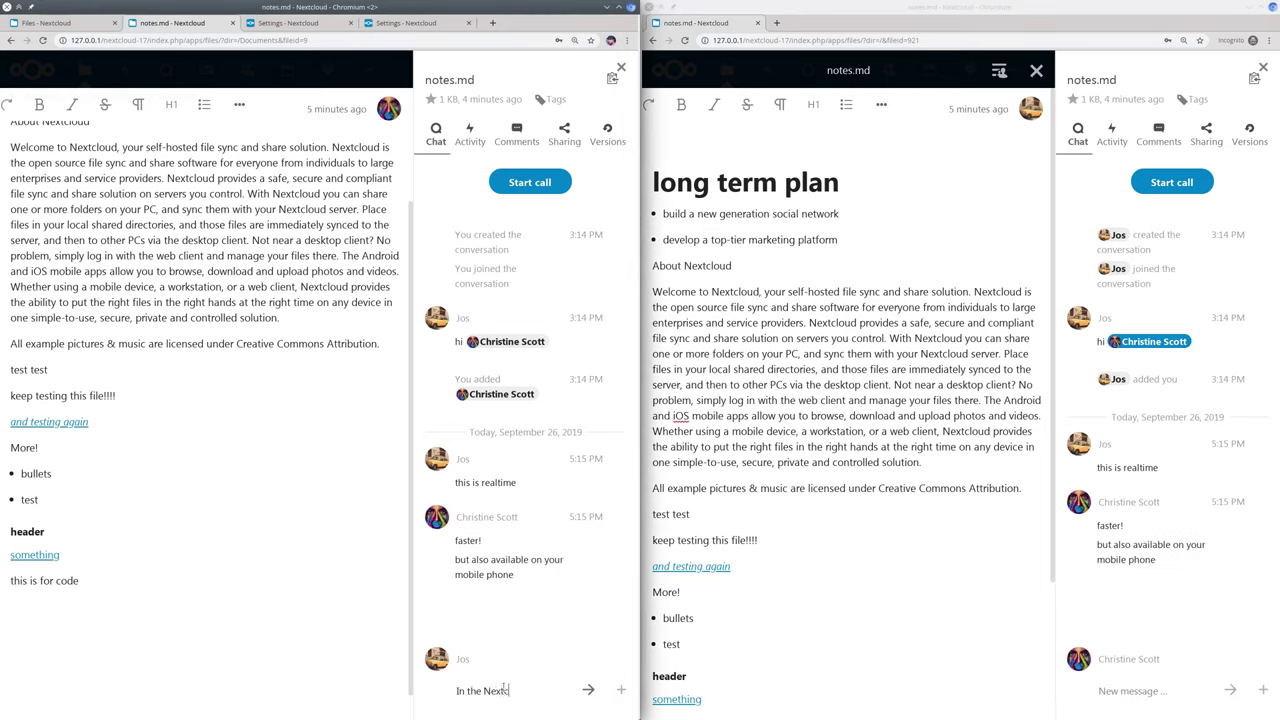
{"action": "type", "text": "app!"}
{"action": "key", "text": "Return"}
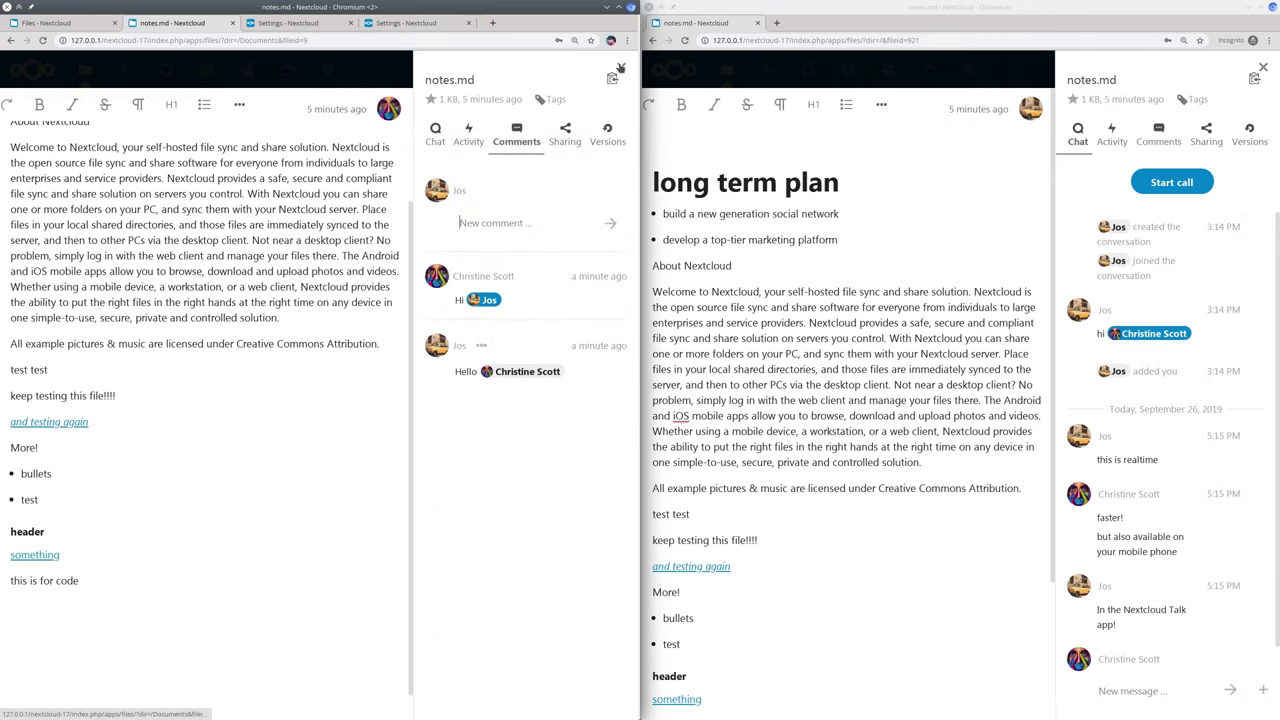
- Close the notes.md sidebar and editor, then bring up the Talk app's conversation list
{"action": "left_click", "coordinate": [620, 68]}
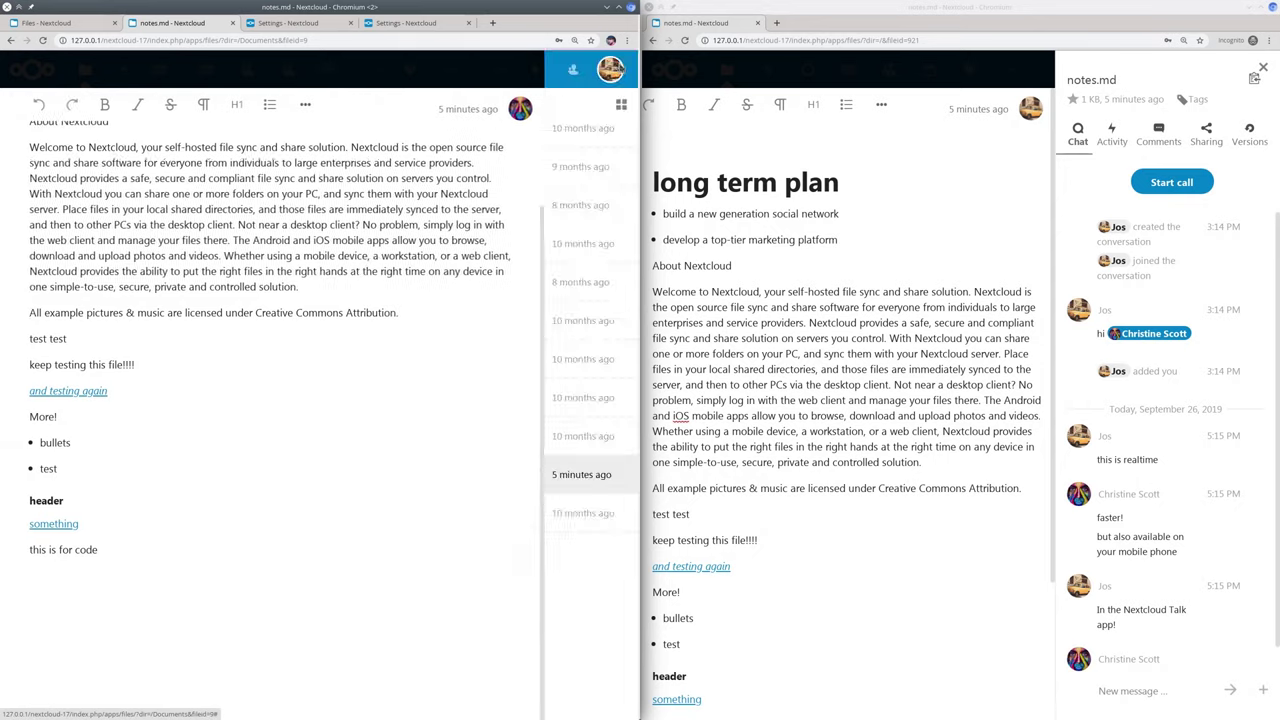
{"action": "left_click", "coordinate": [619, 71]}
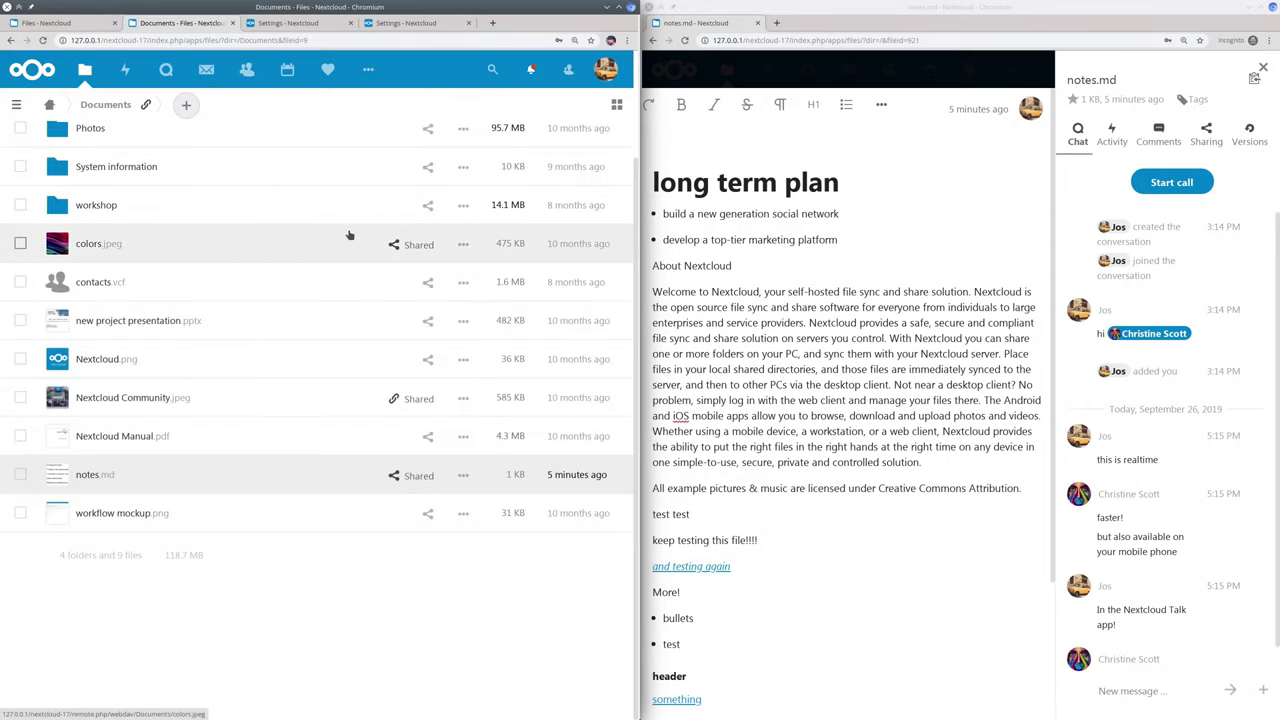
{"action": "left_click", "coordinate": [166, 70]}
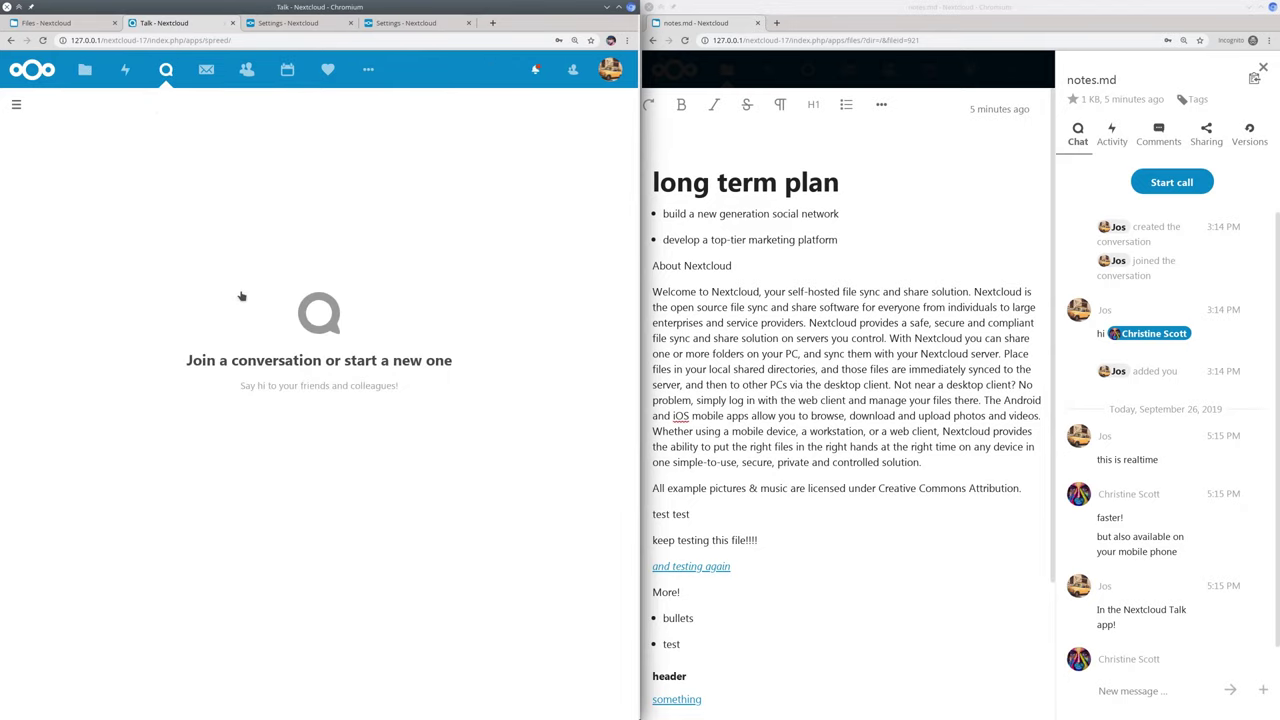
{"action": "left_click", "coordinate": [16, 104]}
- Send 'I type from talk' in the notes.md conversation
{"action": "left_click", "coordinate": [60, 141]}
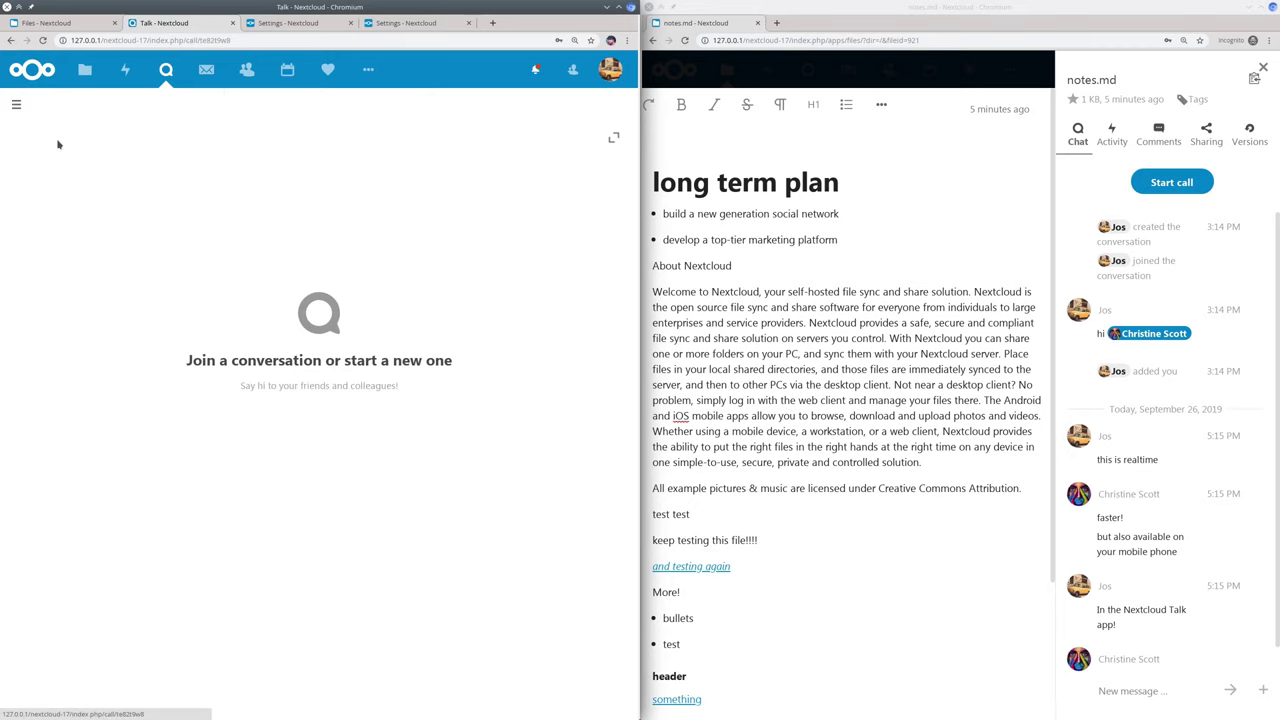
{"action": "left_click", "coordinate": [323, 689]}
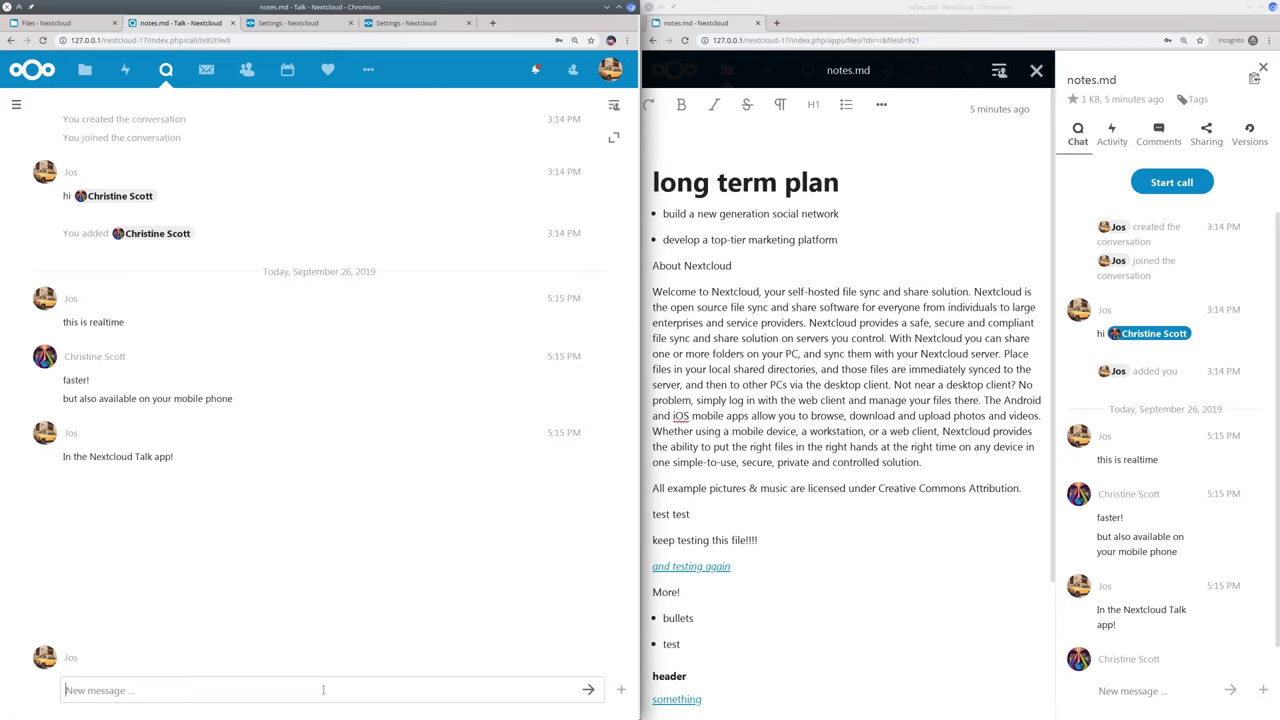
{"action": "type", "text": "I type from talk"}
{"action": "key", "text": "Return"}
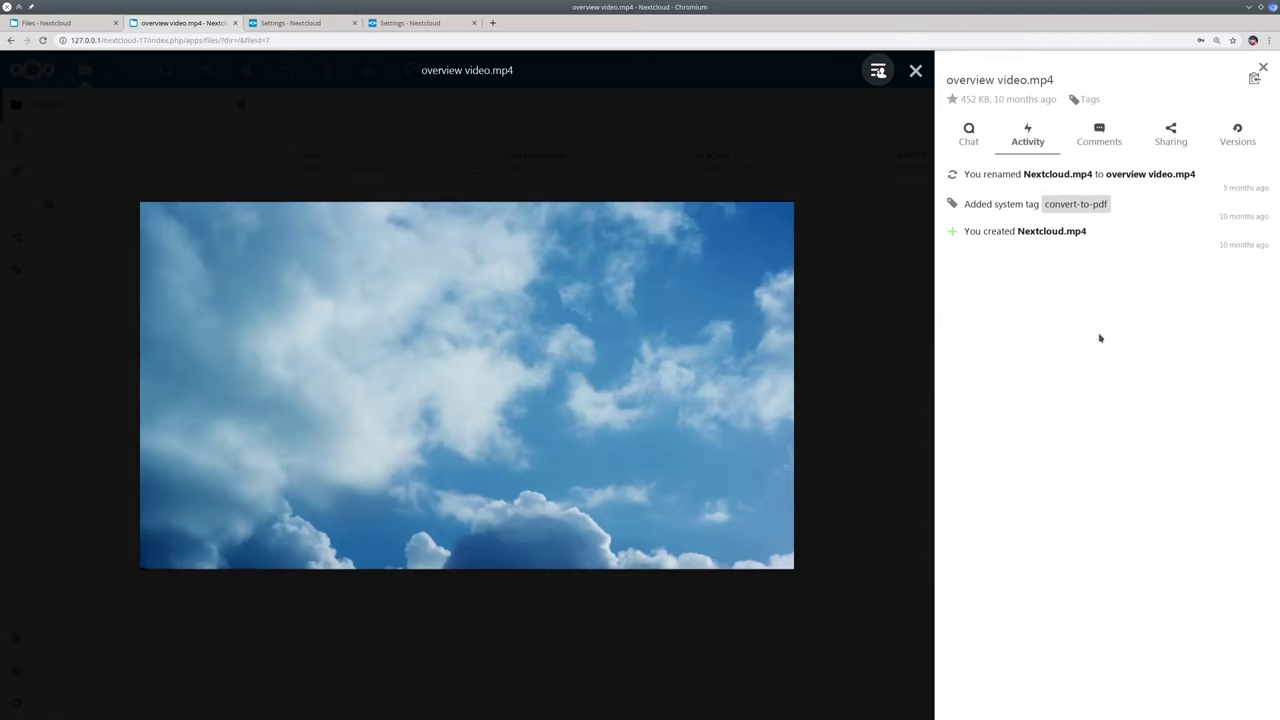
- Share video.mp4 with the colleague found by searching their user name
{"action": "left_click", "coordinate": [1172, 136]}
{"action": "type", "text": "christine"}
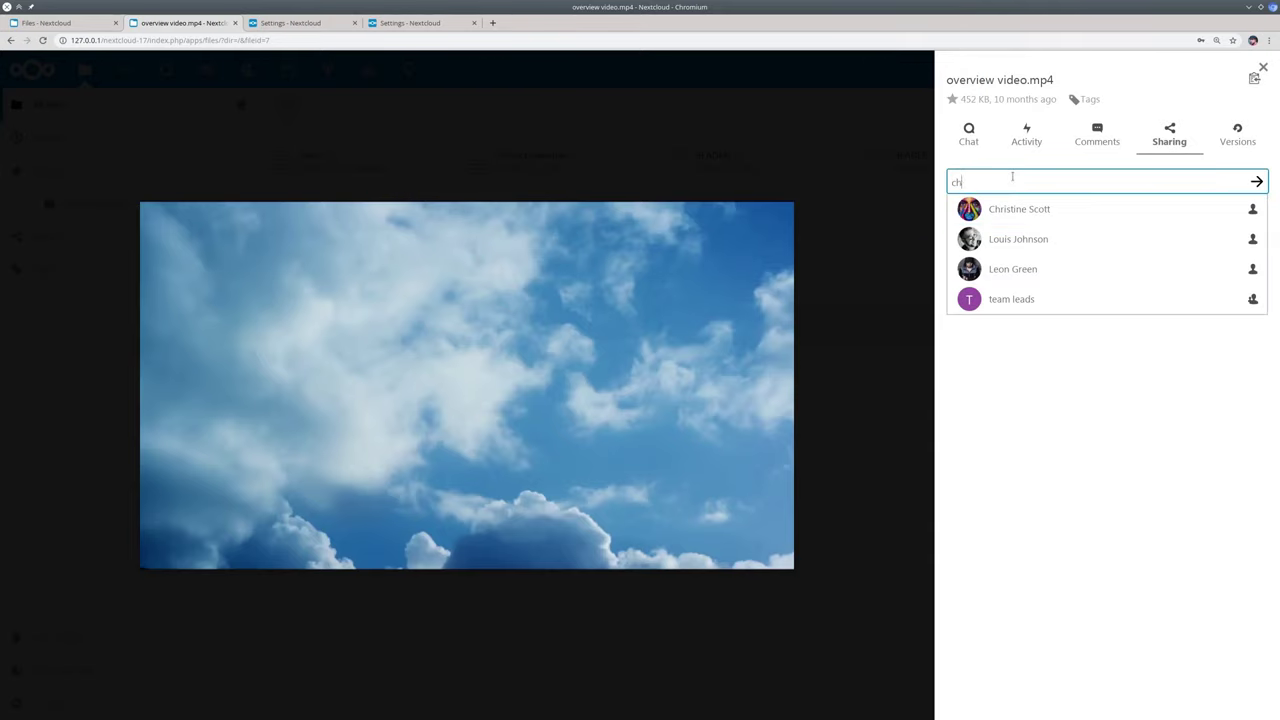
{"action": "left_click", "coordinate": [1012, 207]}
{"action": "left_click", "coordinate": [978, 138]}
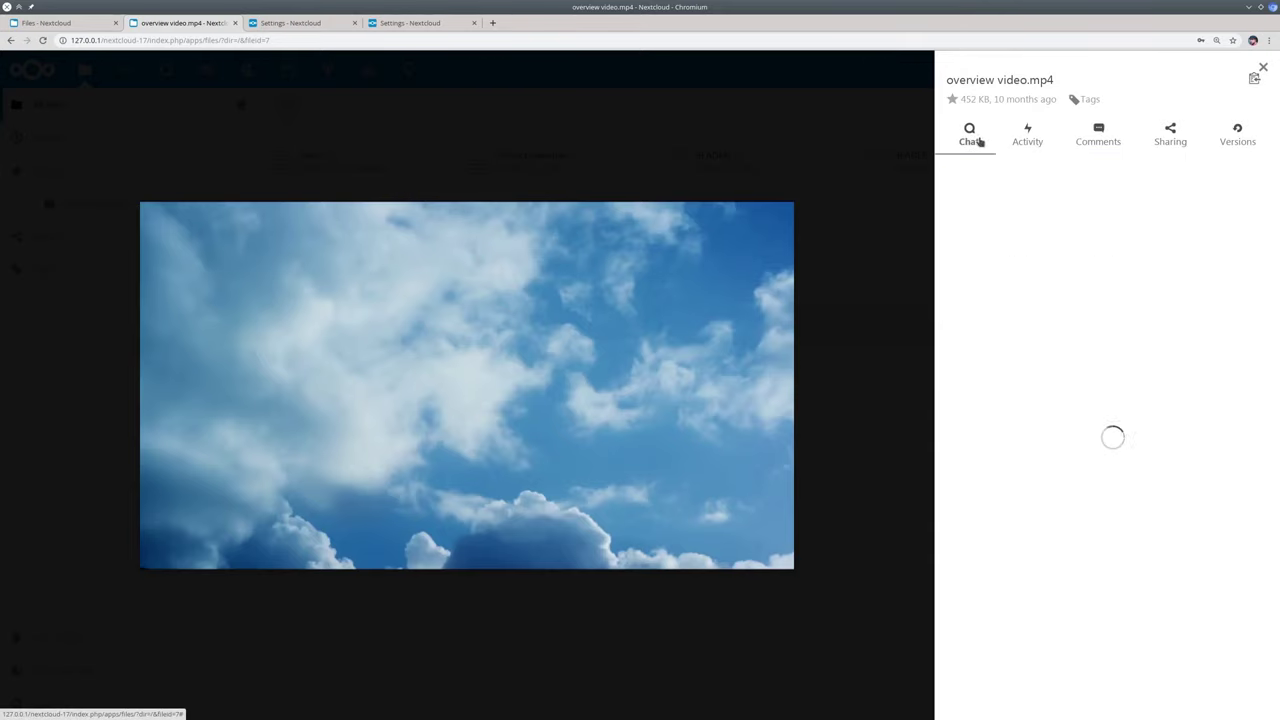
{"action": "left_click", "coordinate": [1027, 683]}
{"action": "type", "text": "Hi @christine"}
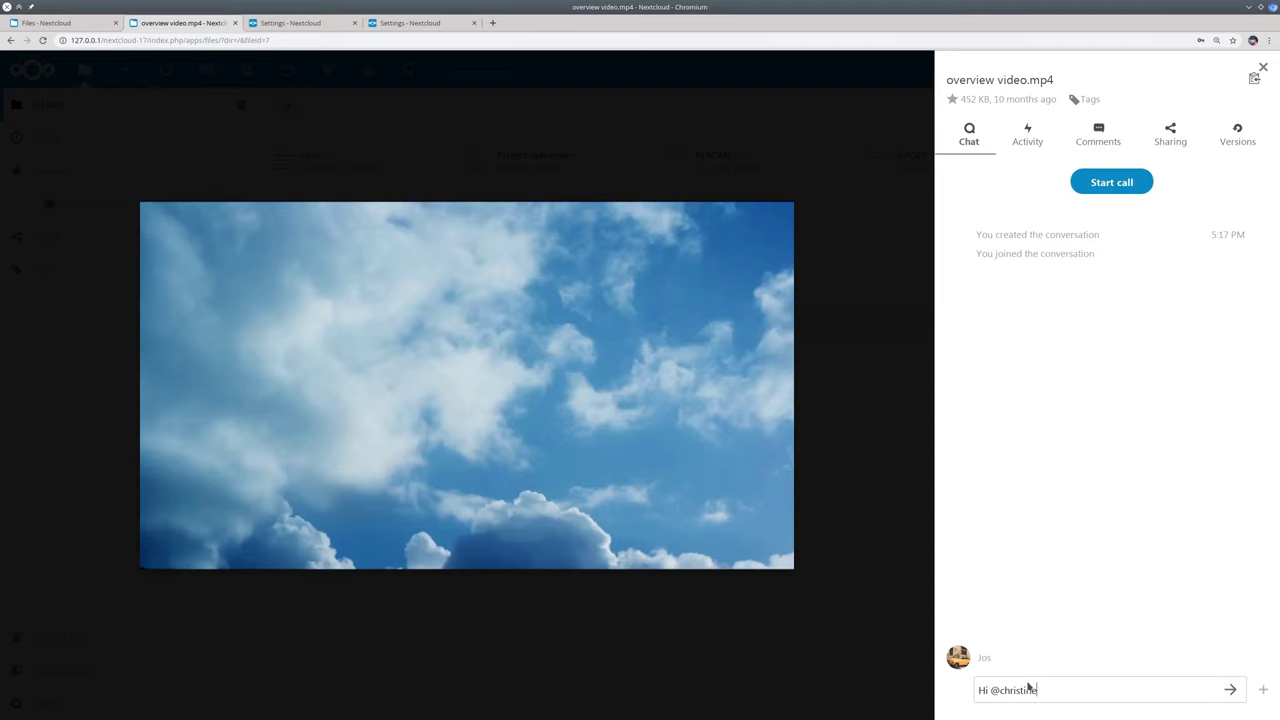
{"action": "left_click", "coordinate": [1030, 660]}
{"action": "left_click", "coordinate": [1229, 690]}
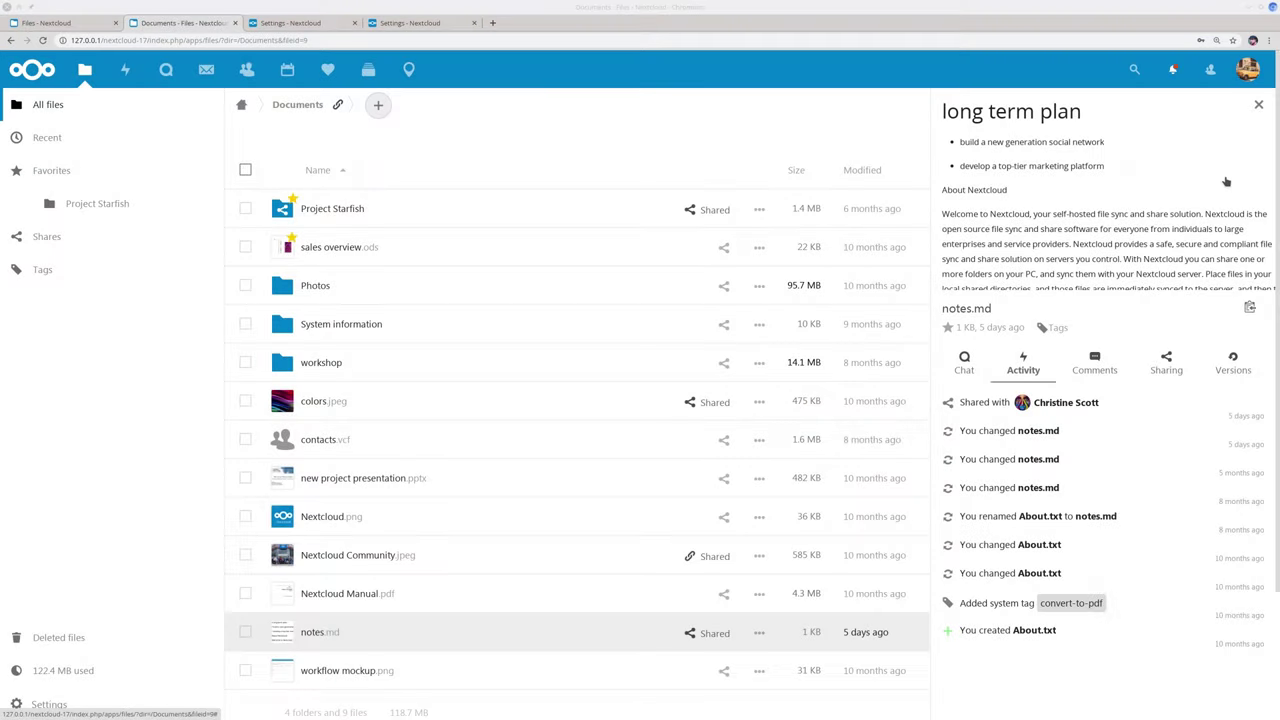
{"action": "left_click", "coordinate": [1248, 69]}
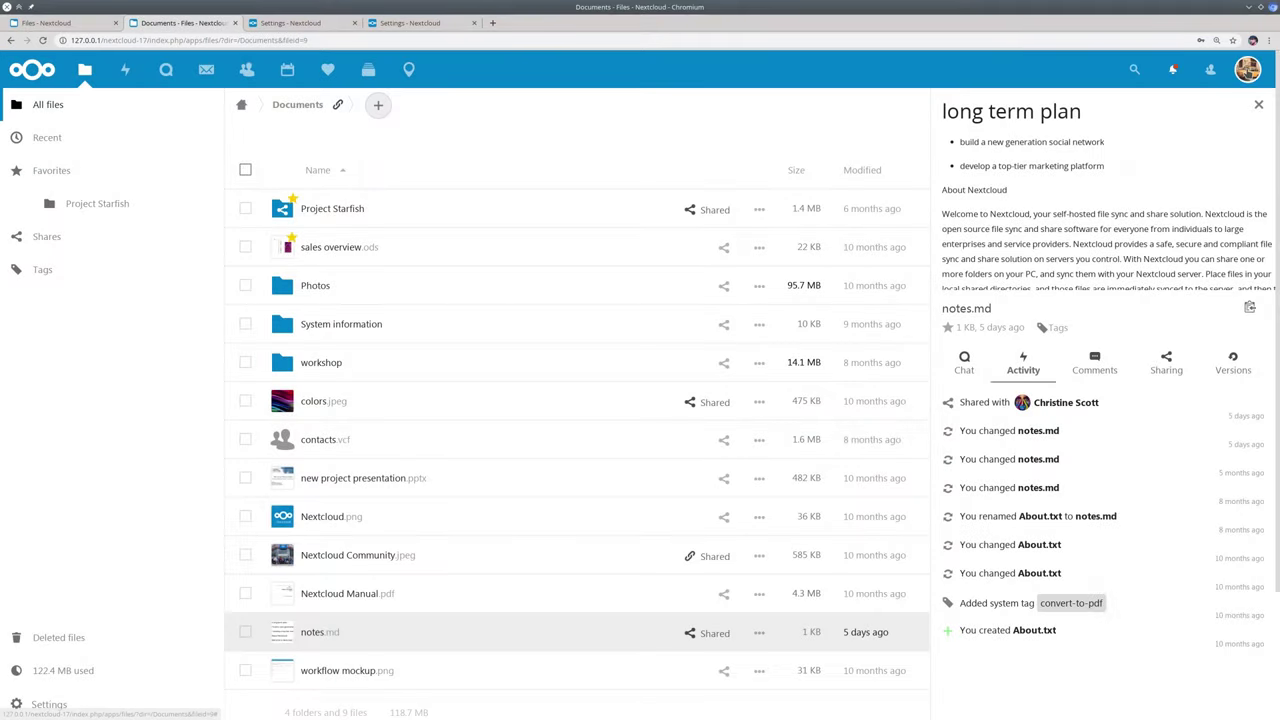
{"action": "left_click", "coordinate": [1215, 105]}
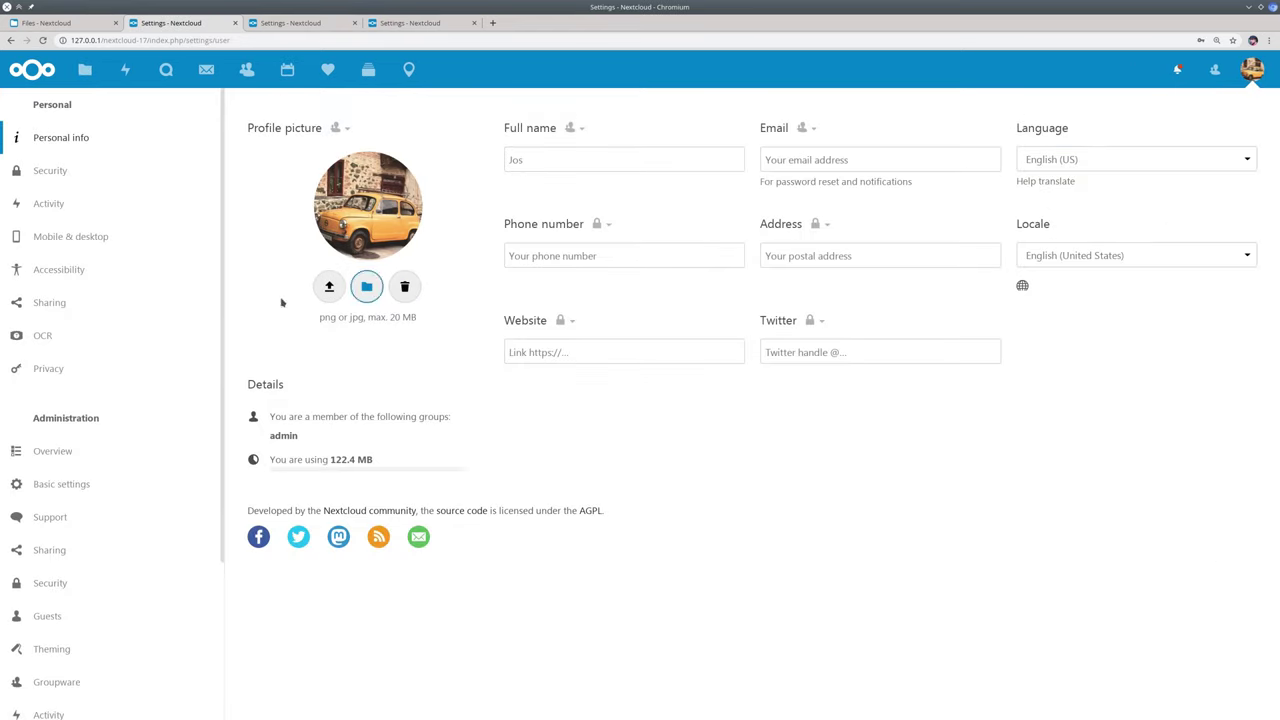
- In Security settings, show the actions for the Google Chrome 76 session under Devices & sessions
{"action": "left_click", "coordinate": [56, 171]}
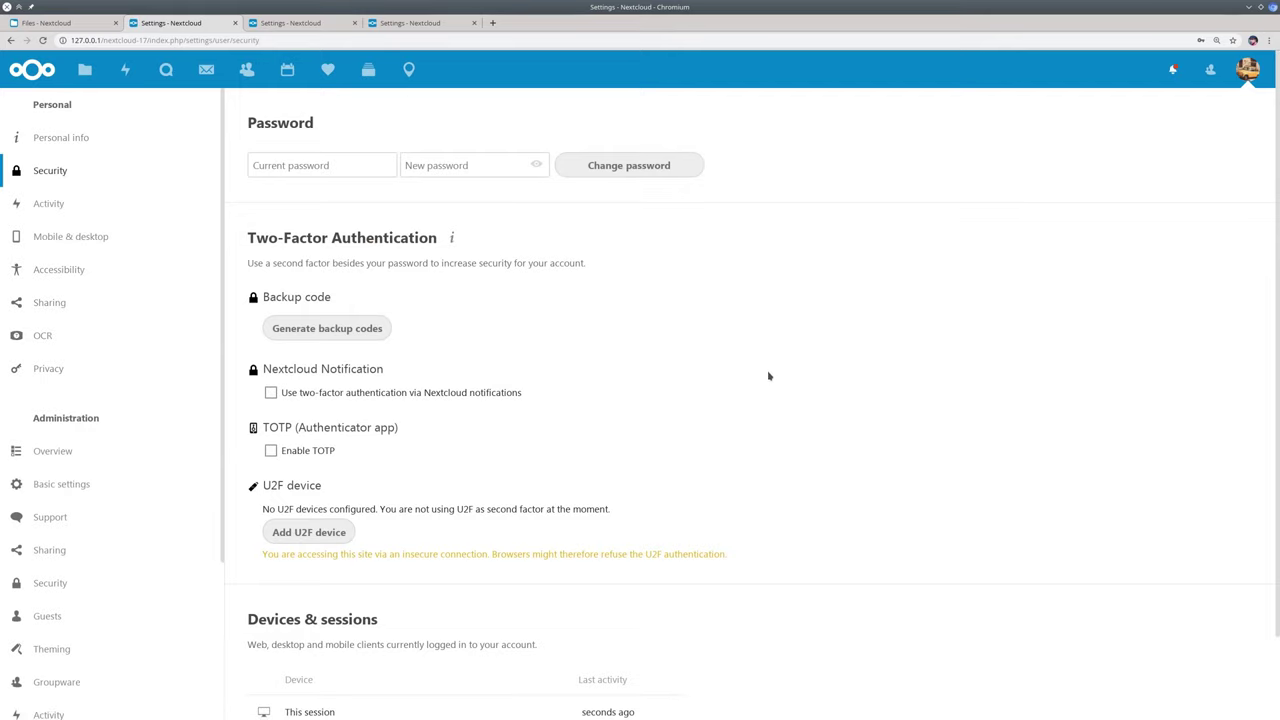
{"action": "scroll", "coordinate": [770, 390], "scroll_direction": "down", "scroll_amount": 2}
{"action": "left_click", "coordinate": [657, 651]}
{"action": "scroll", "coordinate": [779, 614], "scroll_direction": "down", "scroll_amount": 1}
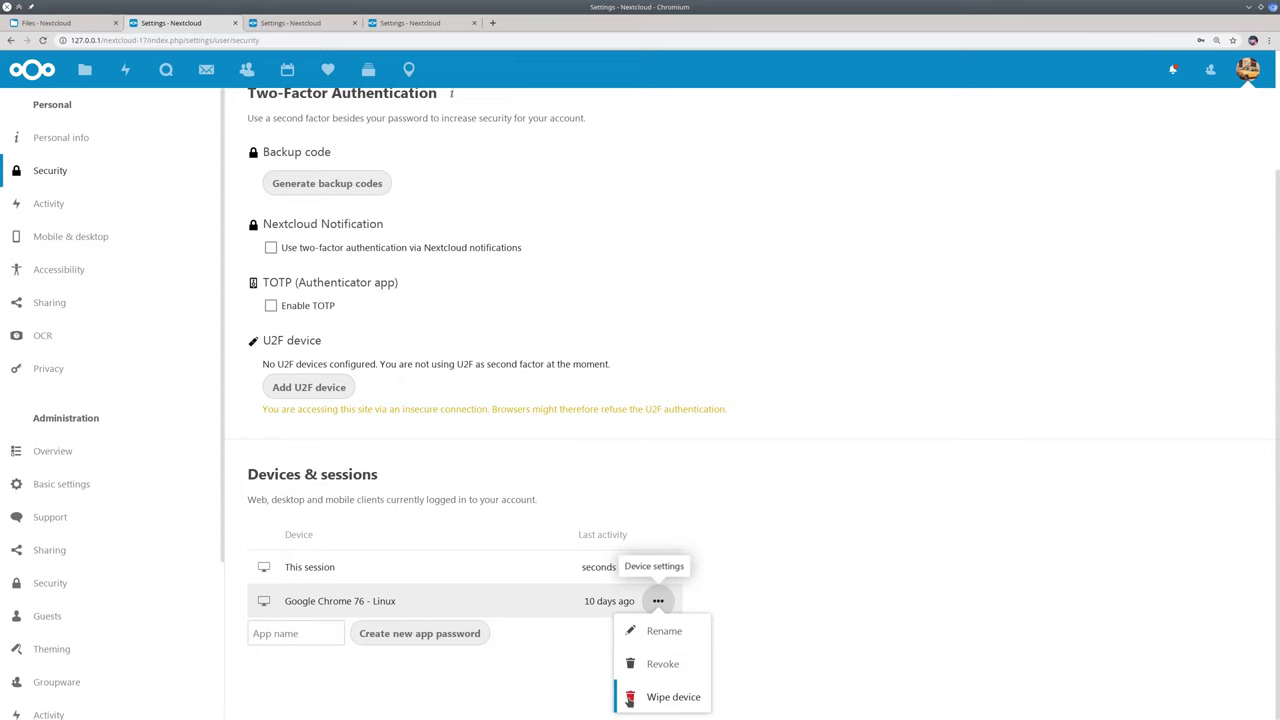
- Bring up the Wipe device confirmation, cancel it, and go to the Users page
{"action": "left_click", "coordinate": [630, 699]}
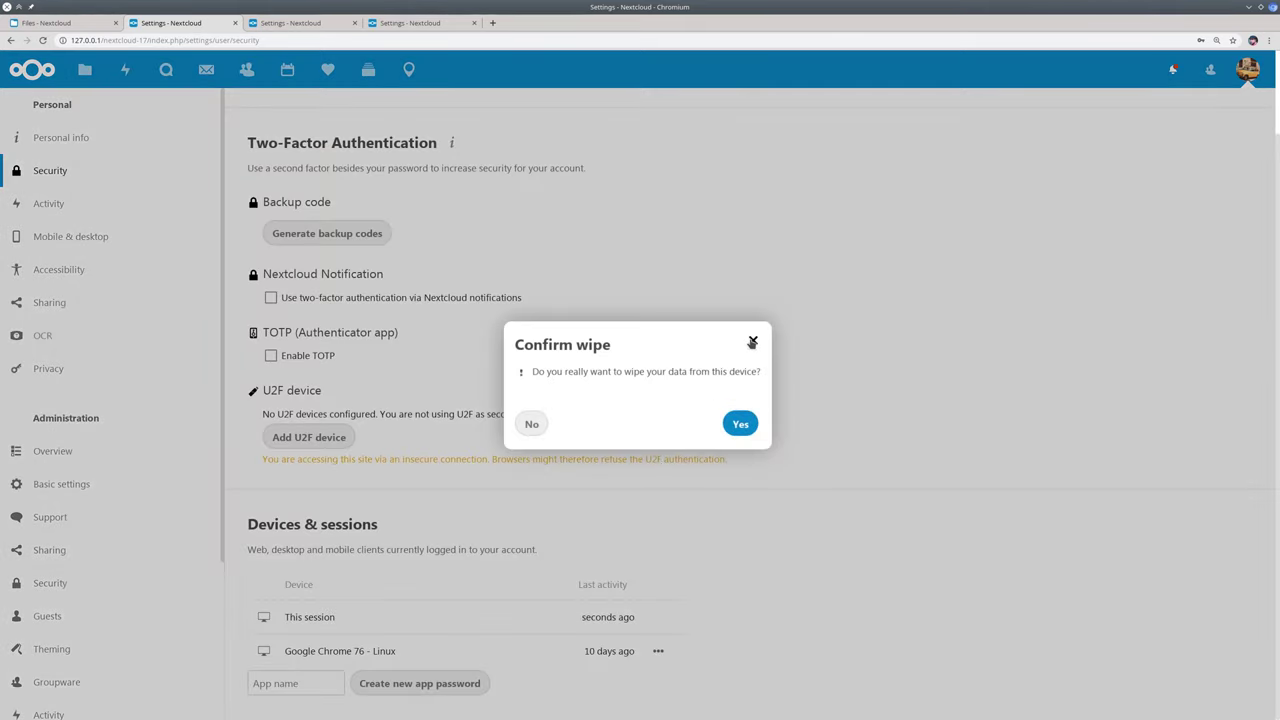
{"action": "left_click", "coordinate": [752, 342]}
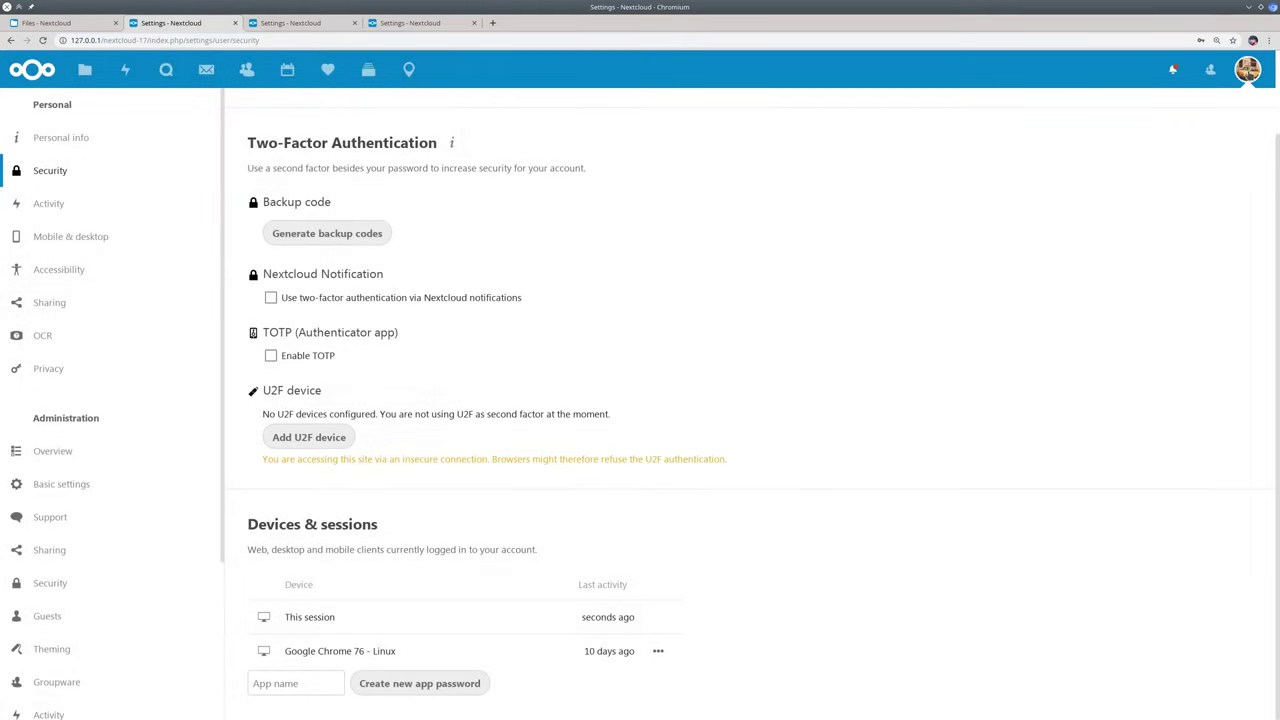
{"action": "left_click", "coordinate": [1248, 70]}
{"action": "left_click", "coordinate": [1237, 171]}
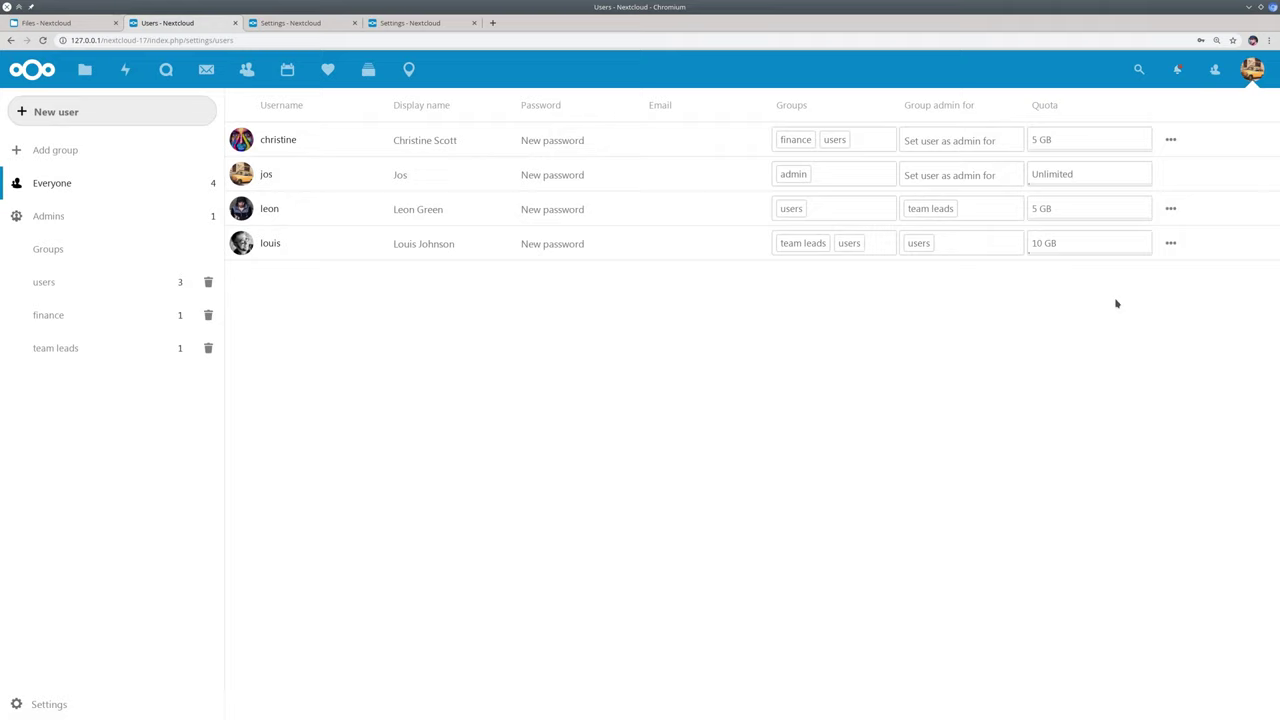
- Show the first user's account actions menu, including the option to wipe all devices
{"action": "left_click", "coordinate": [1170, 139]}
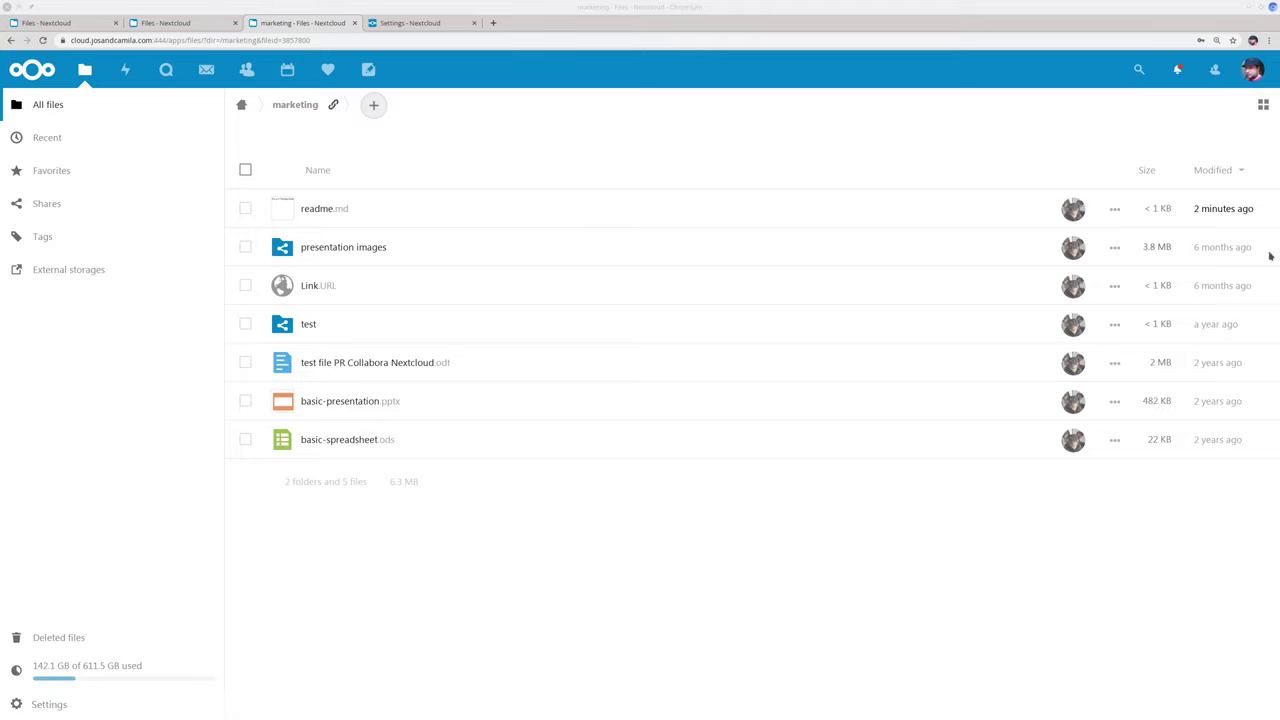
- Open PR Collabora Nextcloud.odt in Collabora Online and show its details with the confidential tag
{"action": "left_click", "coordinate": [537, 364]}
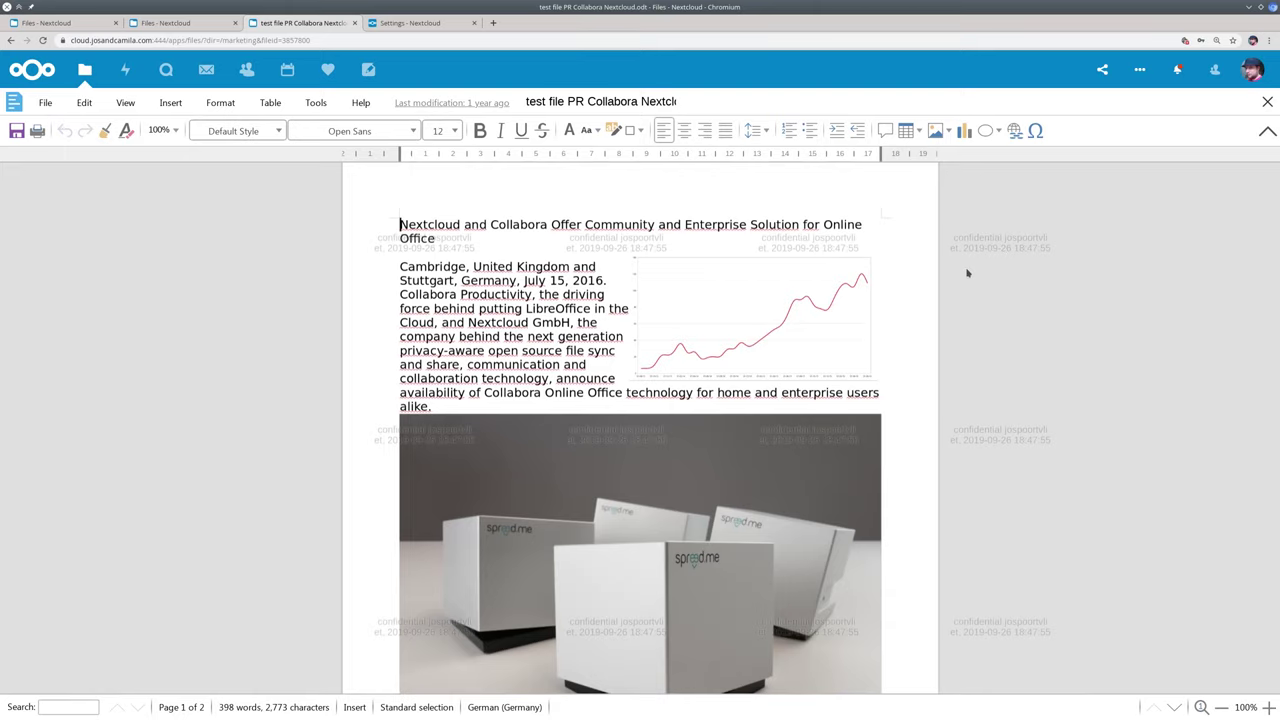
{"action": "left_click", "coordinate": [1103, 70]}
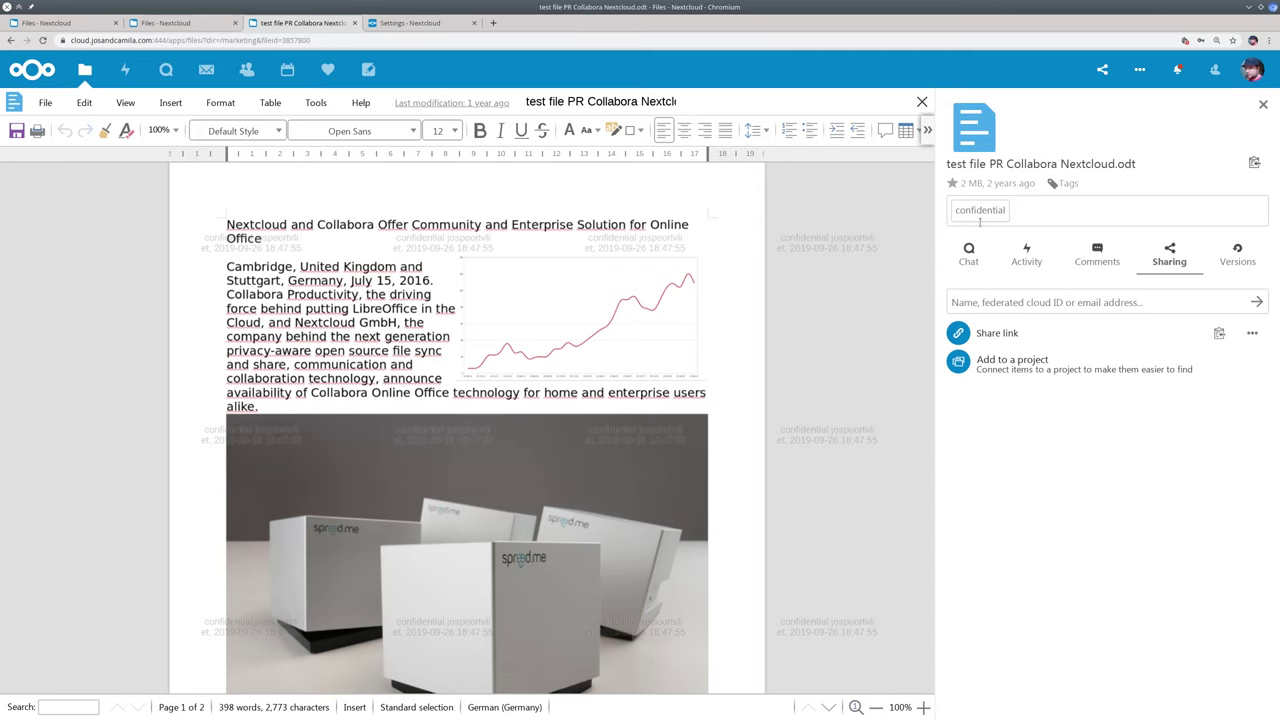
- Go to Administration > Collabora Online settings and scroll down to the Secure view watermark options
{"action": "left_click", "coordinate": [1252, 74]}
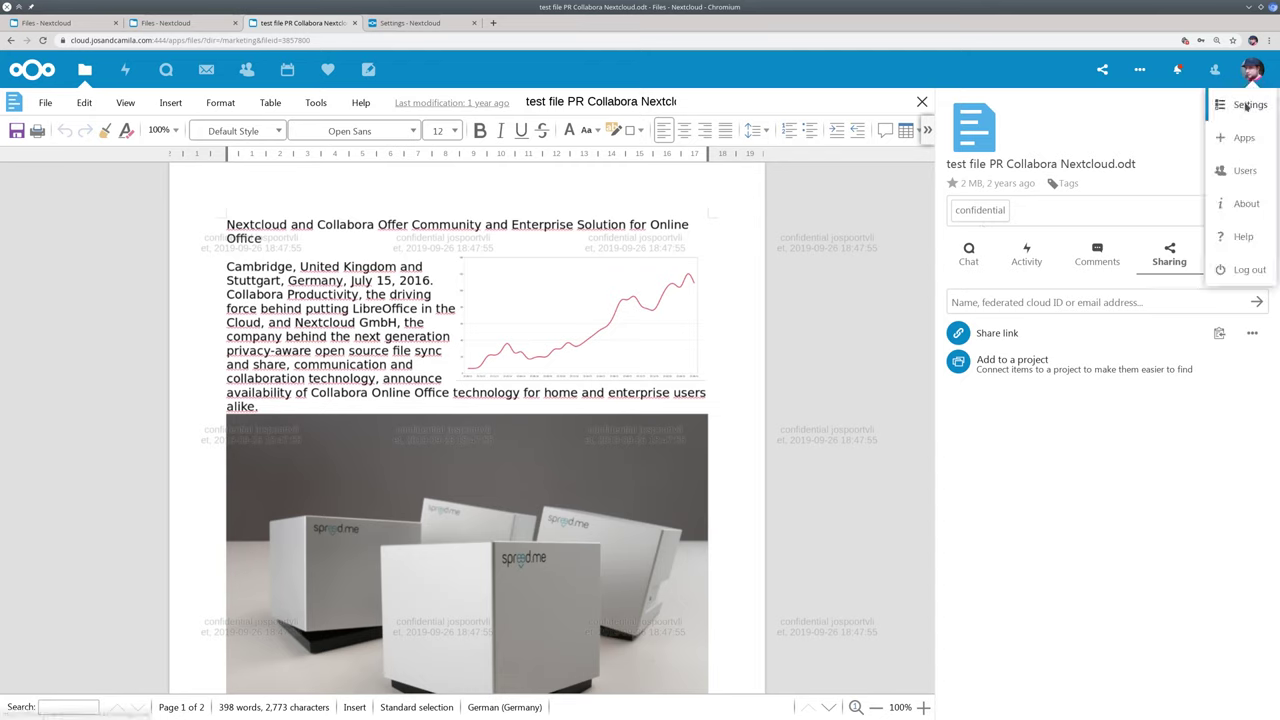
{"action": "left_click", "coordinate": [1247, 106]}
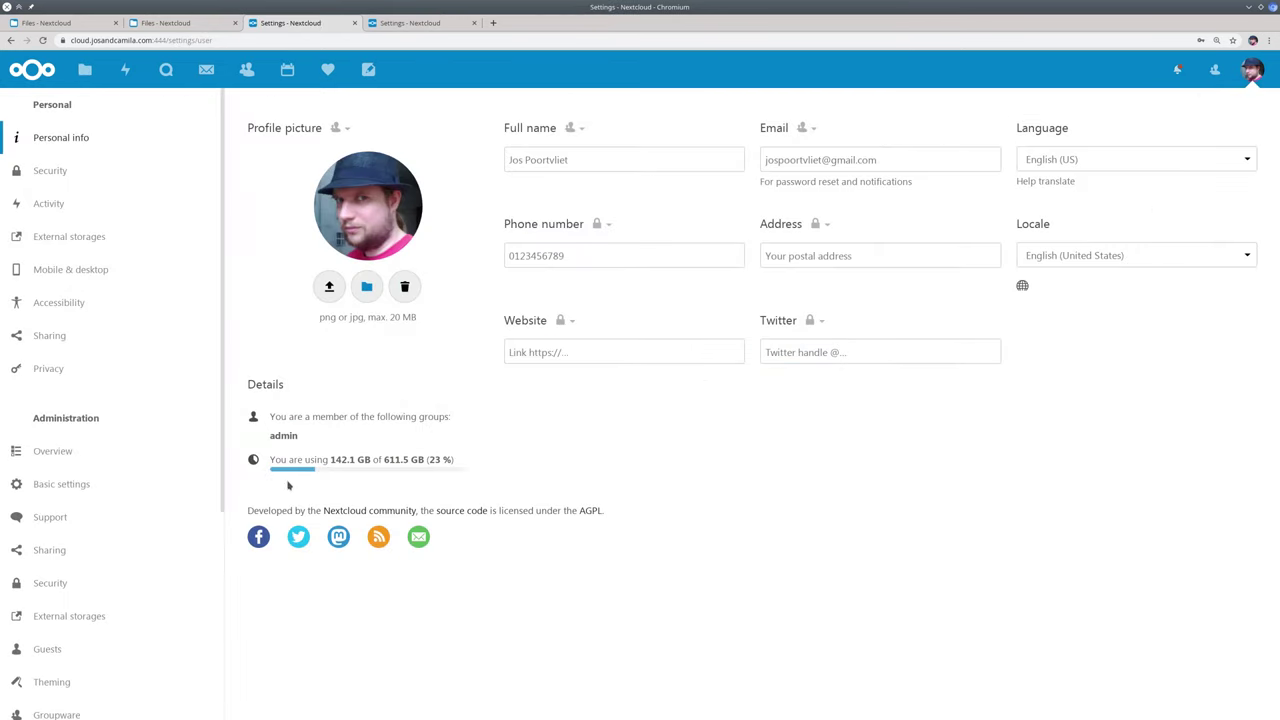
{"action": "scroll", "coordinate": [118, 630], "scroll_direction": "down", "scroll_amount": 2}
{"action": "scroll", "coordinate": [117, 635], "scroll_direction": "down", "scroll_amount": 4}
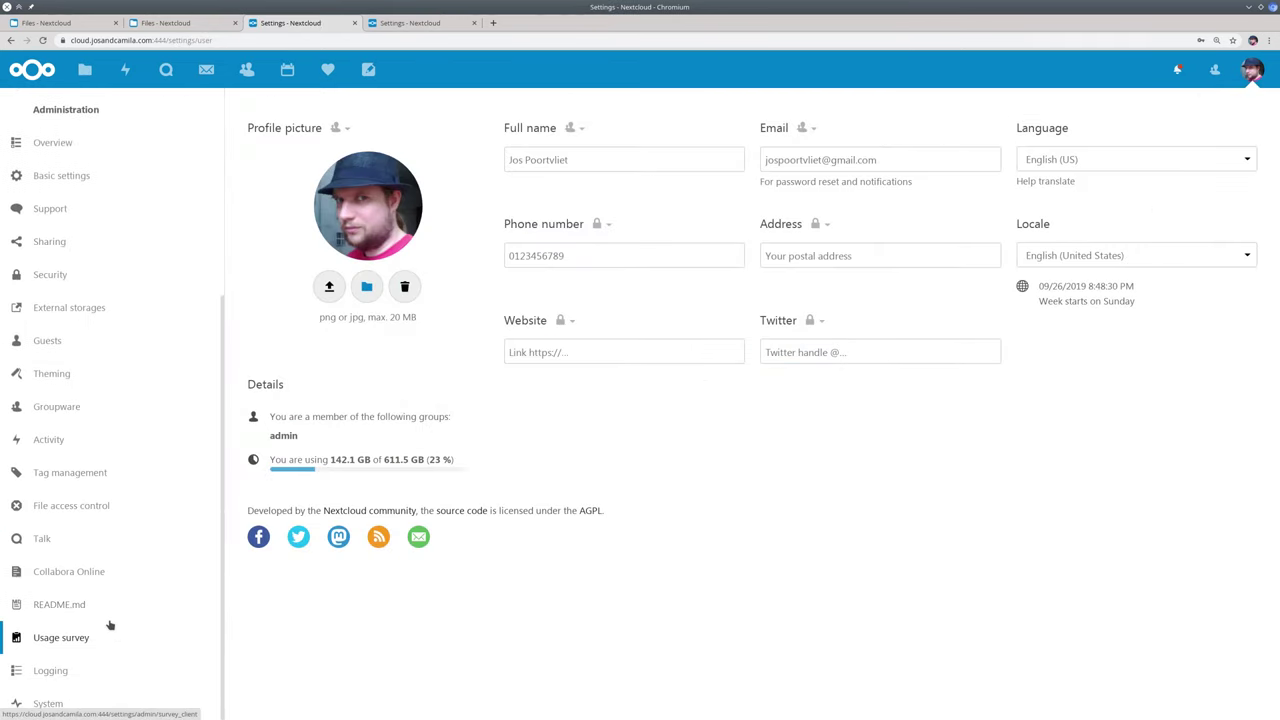
{"action": "left_click", "coordinate": [77, 495]}
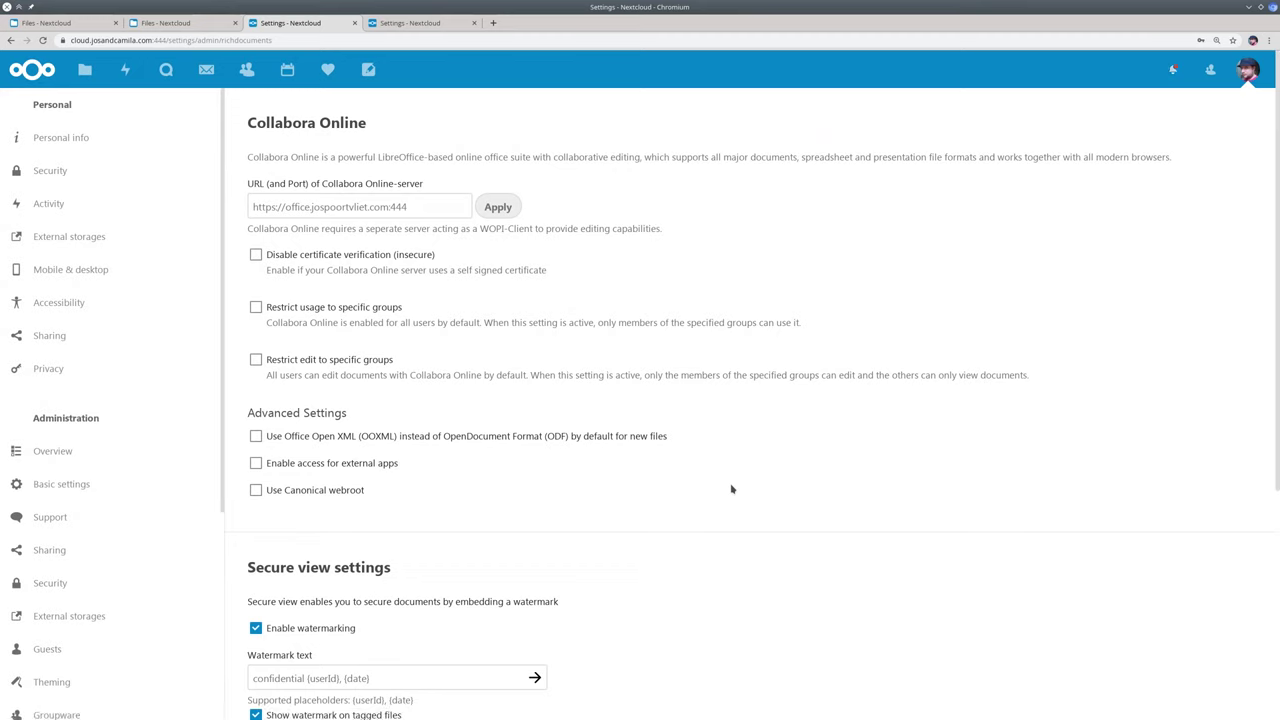
{"action": "scroll", "coordinate": [722, 498], "scroll_direction": "down", "scroll_amount": 4}
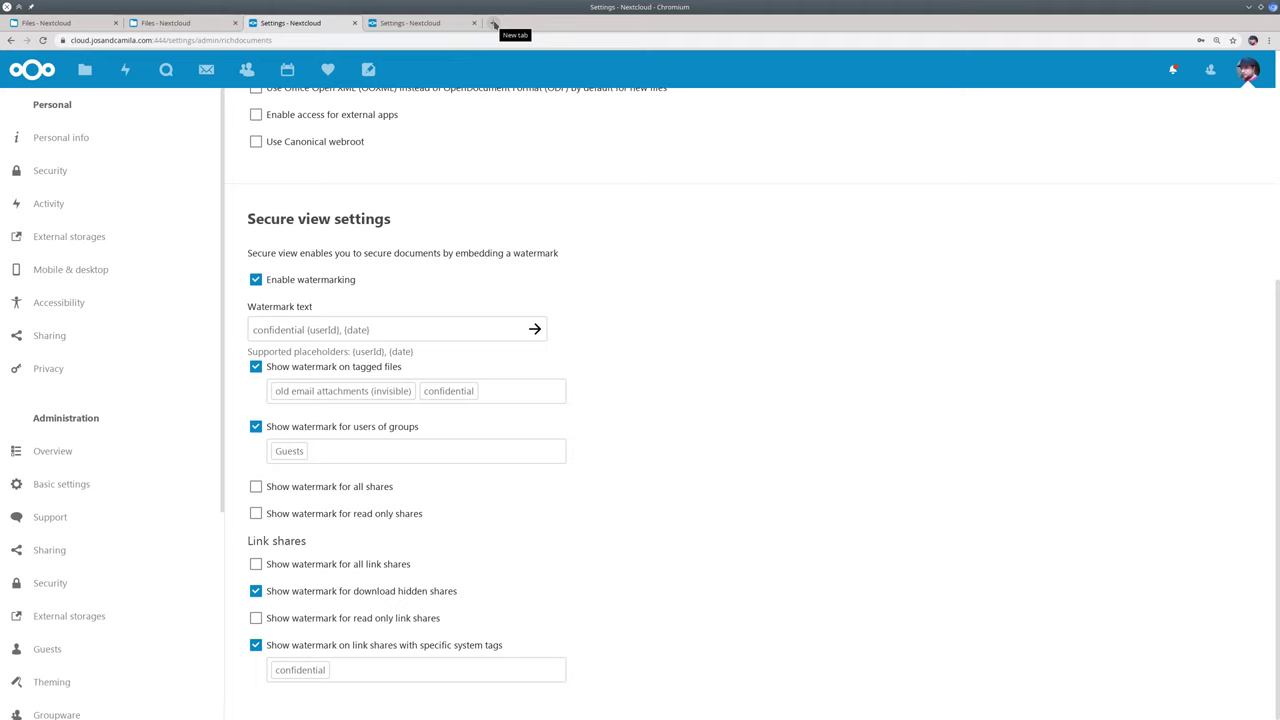
- Load nextcloud.com/virtual-data-room/ in a new browser tab
{"action": "left_click", "coordinate": [493, 23]}
{"action": "type", "text": "nextcloud.com/vi"}
{"action": "key", "text": "Return"}
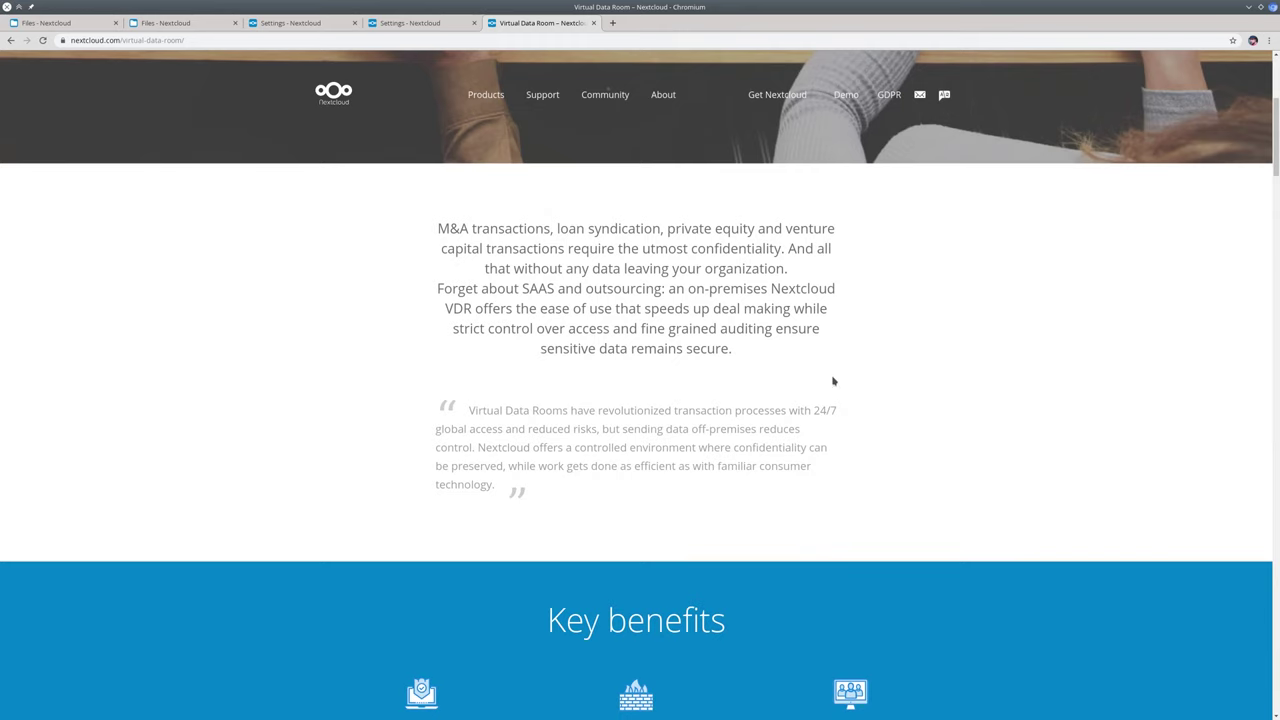
- Scroll through the Virtual Data Room page down to the Secure Mailbox screenshots
{"action": "scroll", "coordinate": [909, 415], "scroll_direction": "down", "scroll_amount": 3}
{"action": "scroll", "coordinate": [1048, 443], "scroll_direction": "down", "scroll_amount": 4}
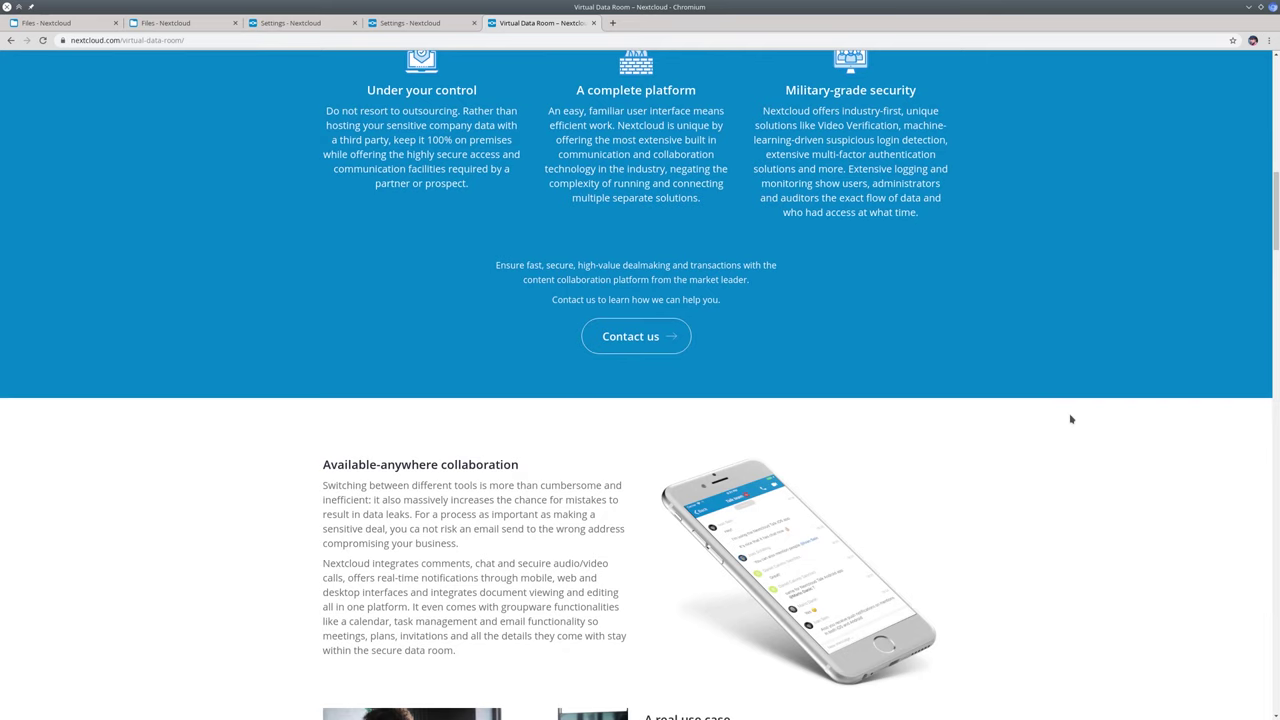
{"action": "scroll", "coordinate": [1068, 420], "scroll_direction": "down", "scroll_amount": 2}
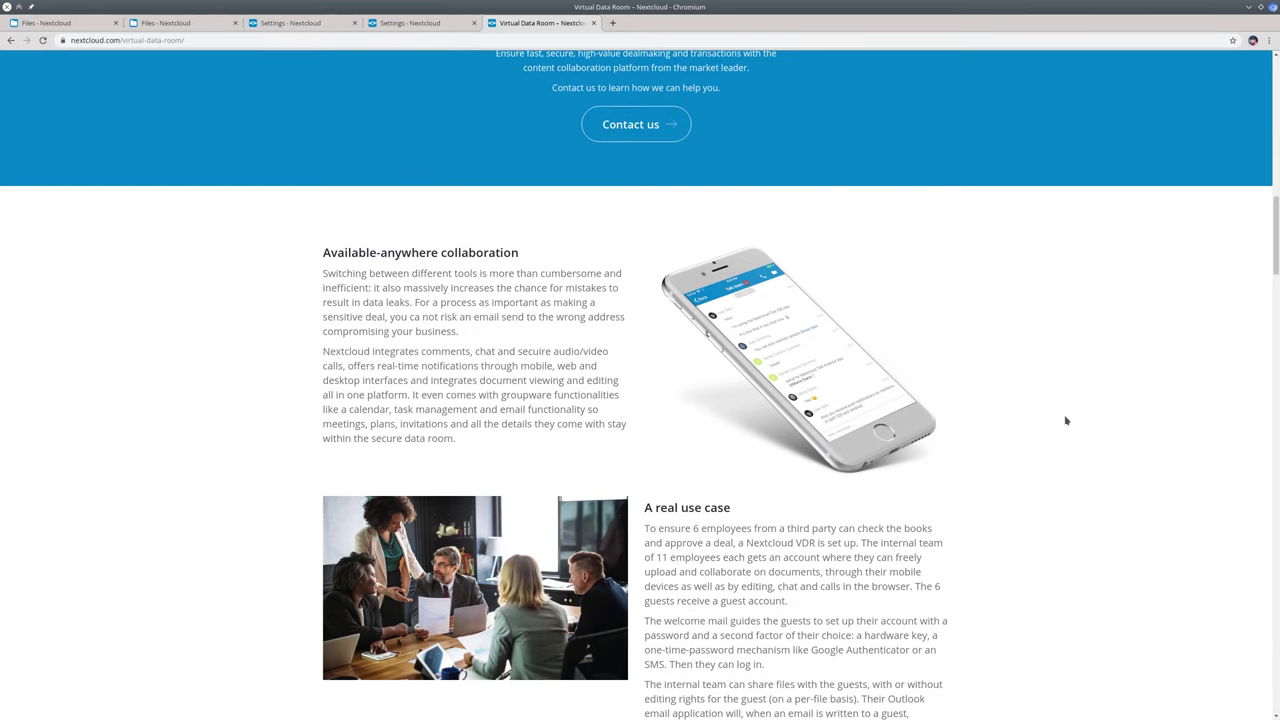
{"action": "scroll", "coordinate": [1066, 421], "scroll_direction": "down", "scroll_amount": 10}
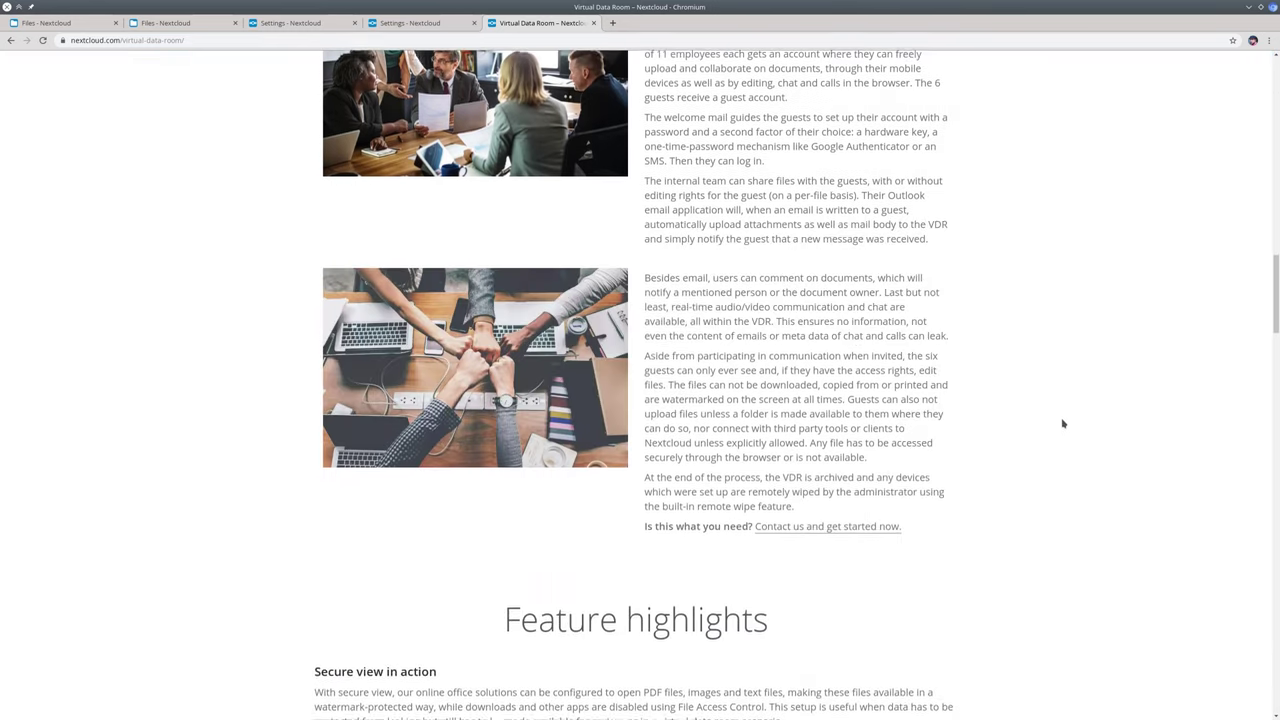
{"action": "scroll", "coordinate": [1059, 426], "scroll_direction": "down", "scroll_amount": 1}
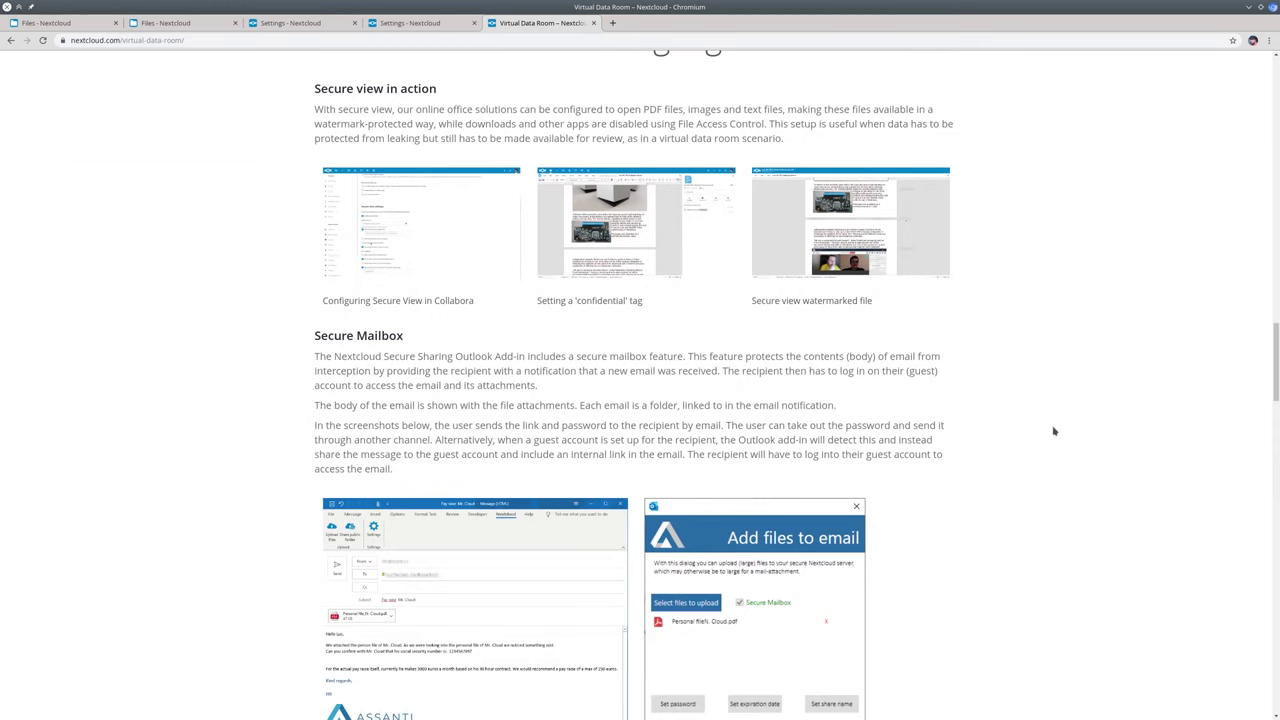
{"action": "scroll", "coordinate": [1053, 431], "scroll_direction": "down", "scroll_amount": 4}
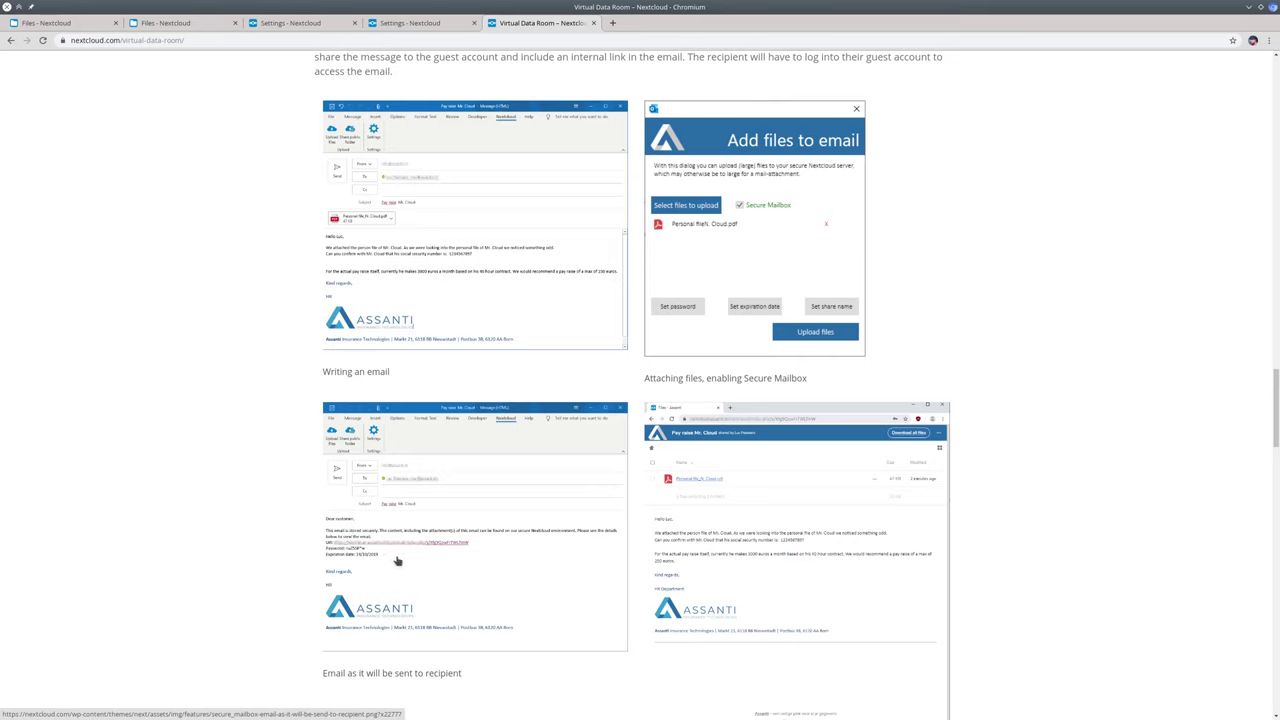
- Open the 'Email as it will be sent to recipient' screenshot at full size
{"action": "left_click", "coordinate": [690, 532]}
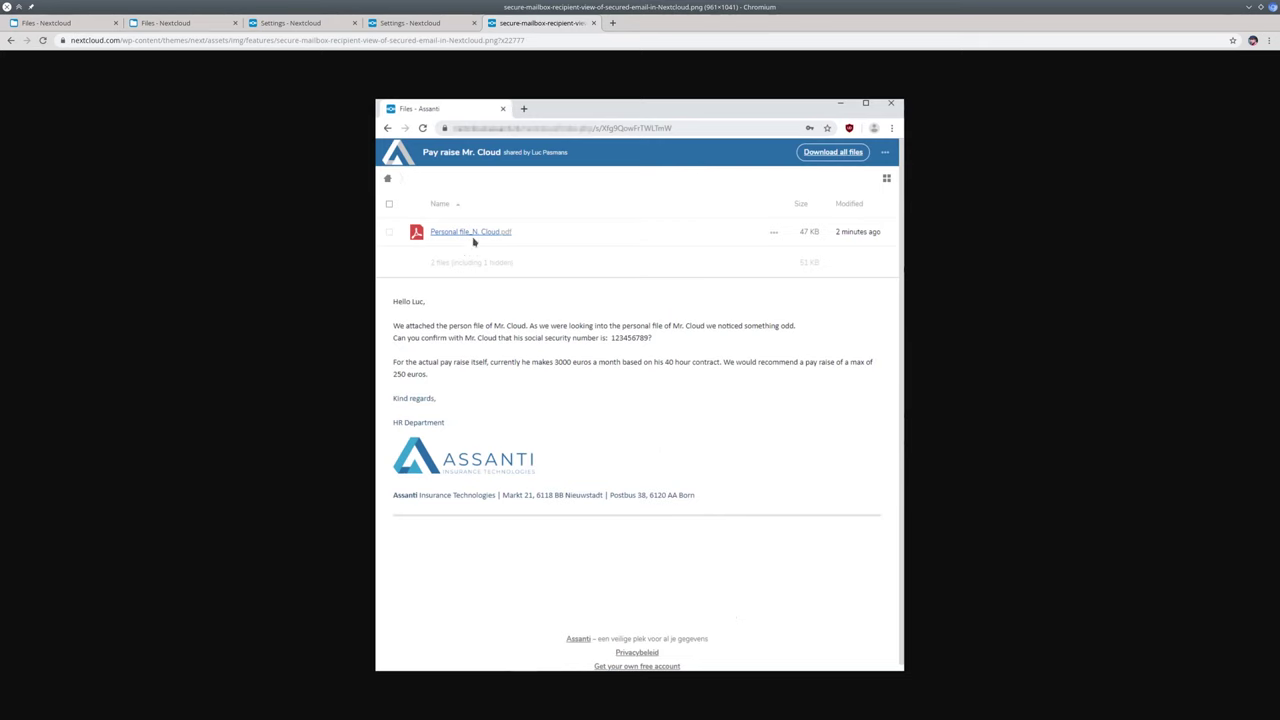